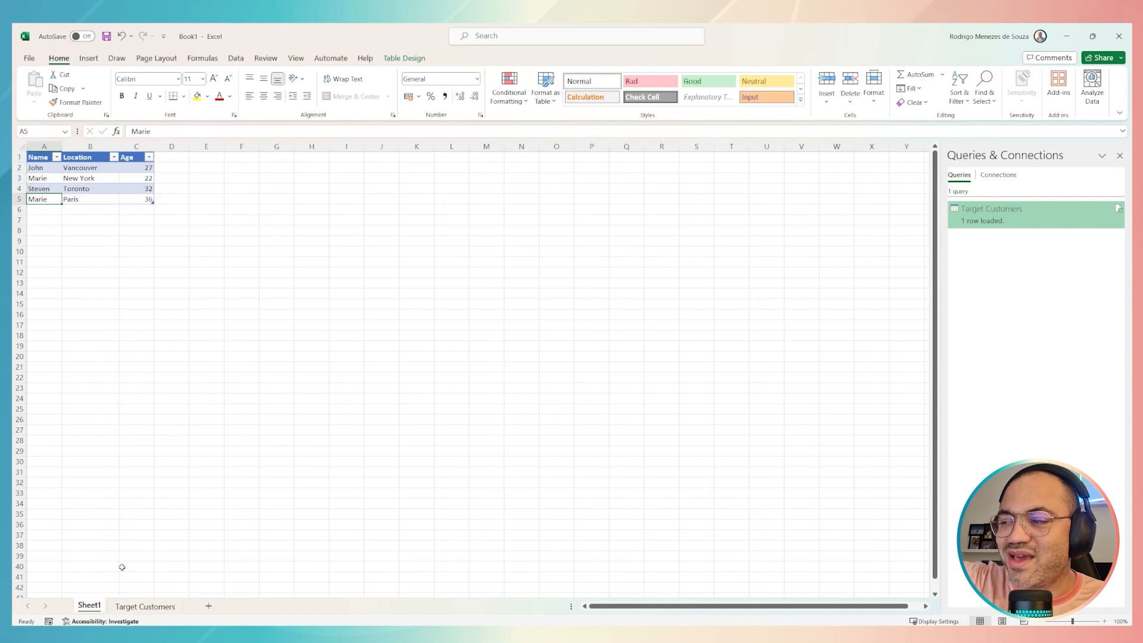
Step: Compare the source table on Sheet1 with the query output on the Target Customers sheet
click(129, 607)
click(89, 606)
click(129, 607)
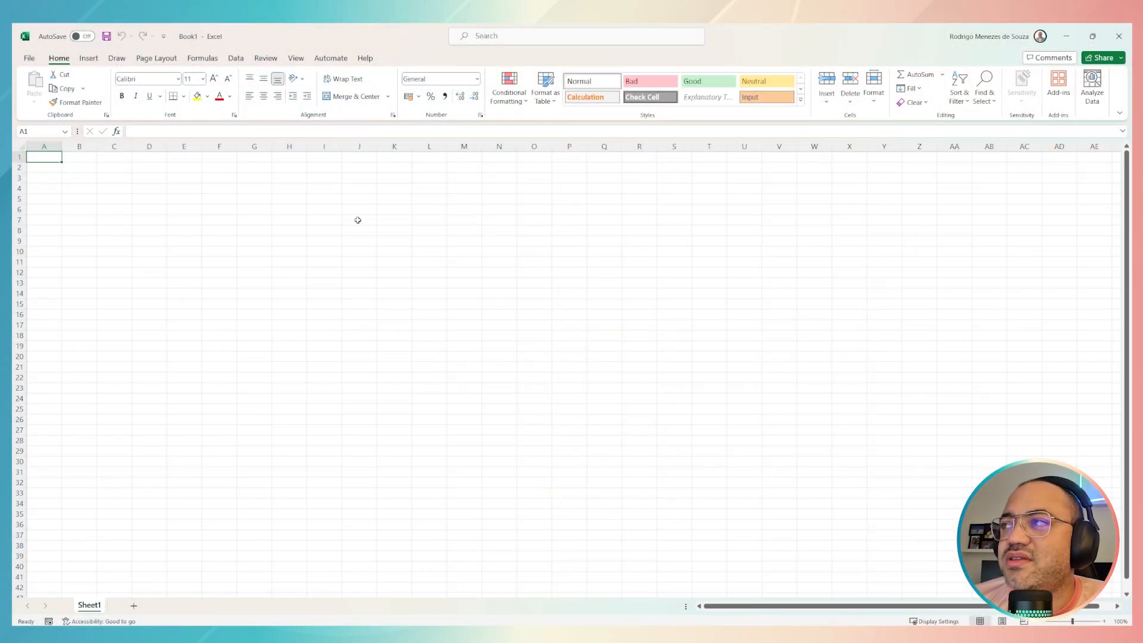
Step: Enter the column headers Name, Location and Age in cells A1 to C1
drag(44, 157, 107, 181)
click(106, 180)
click(43, 156)
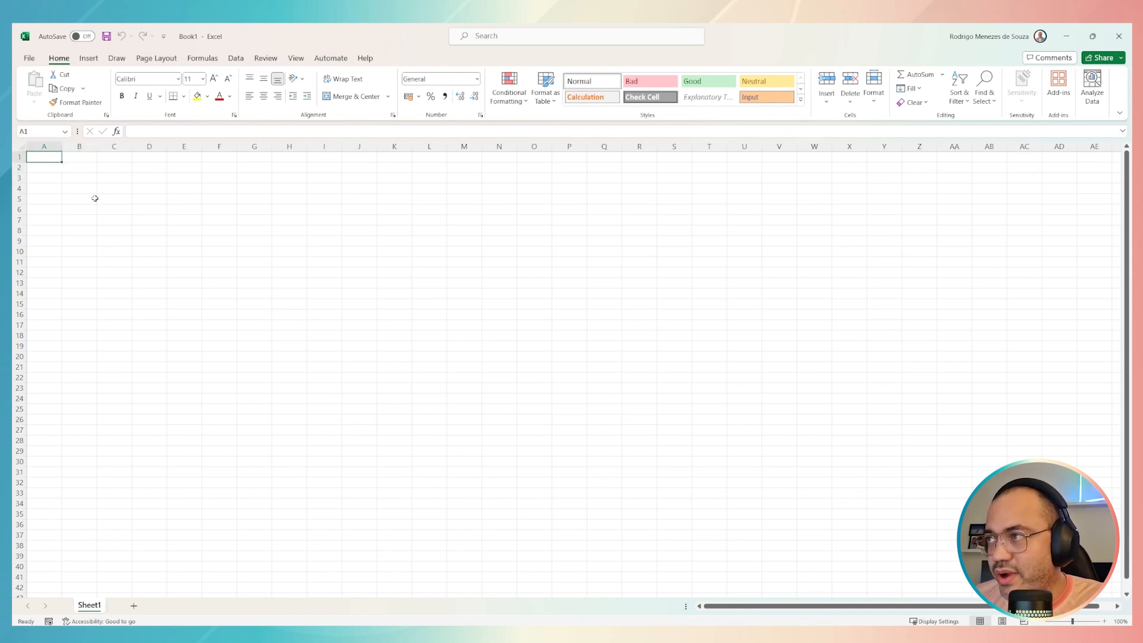
key(Down)
key(Up)
text(Name)
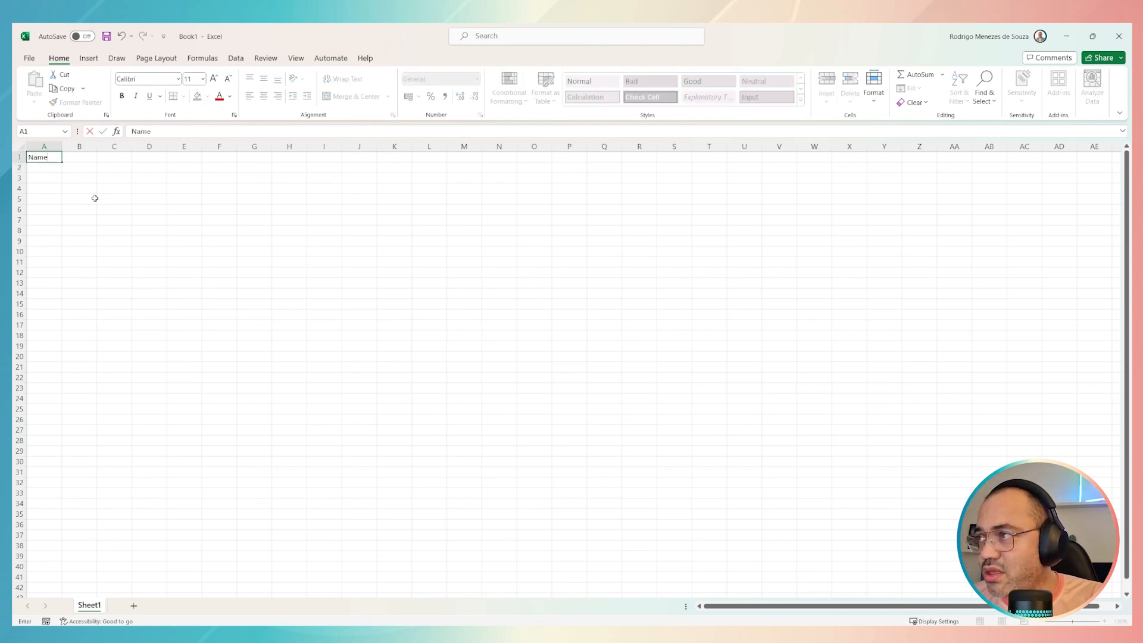
key(Tab)
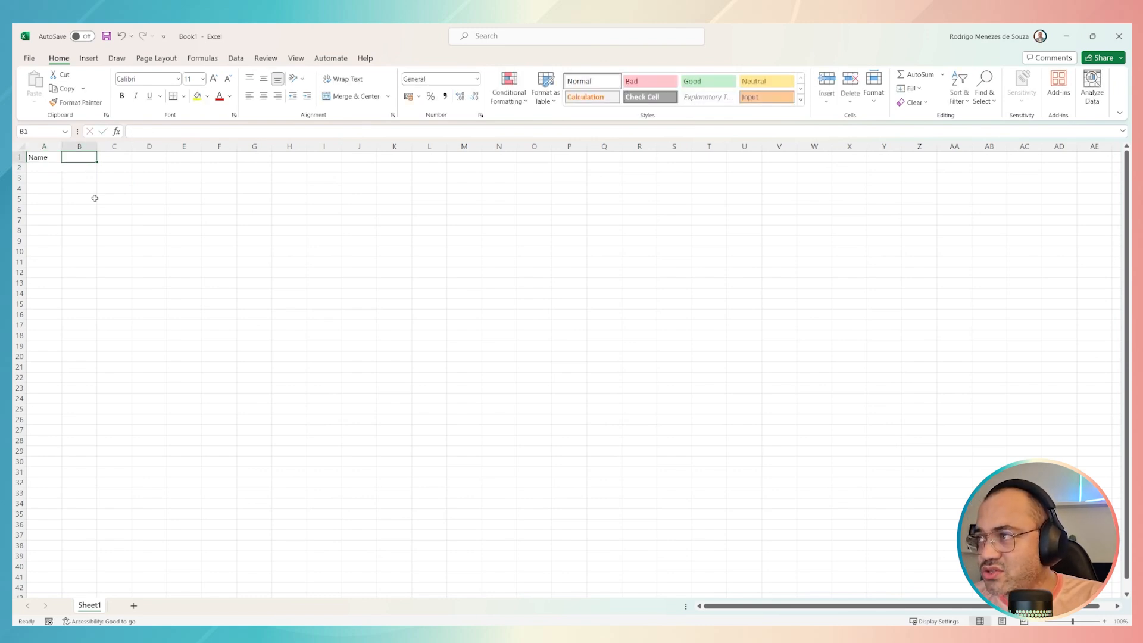
text(Location)
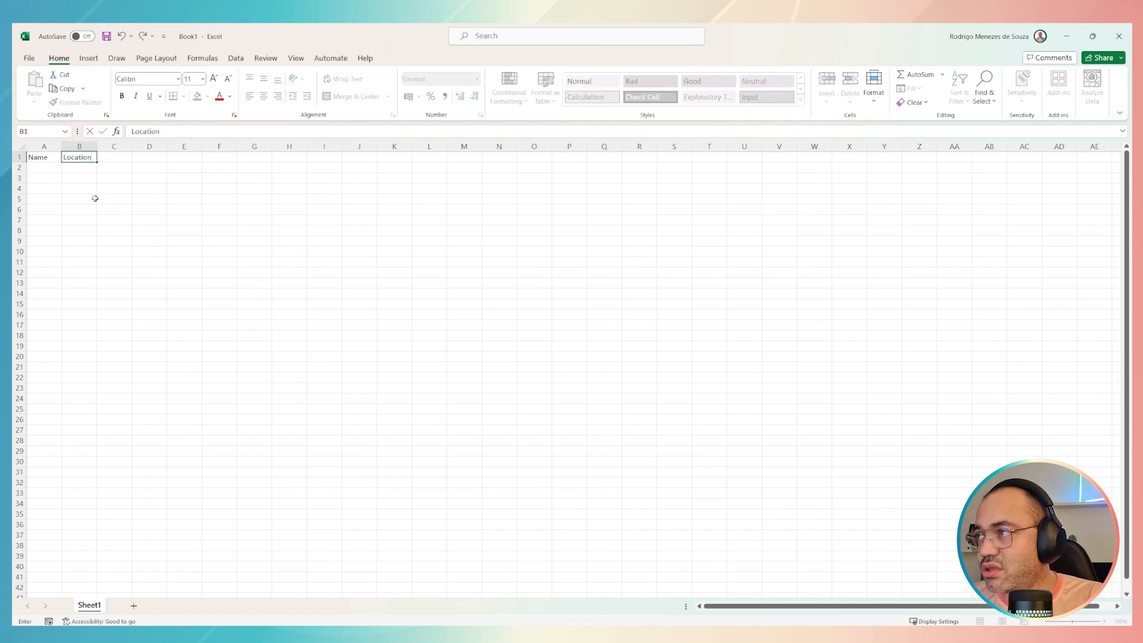
key(Tab)
text(A)
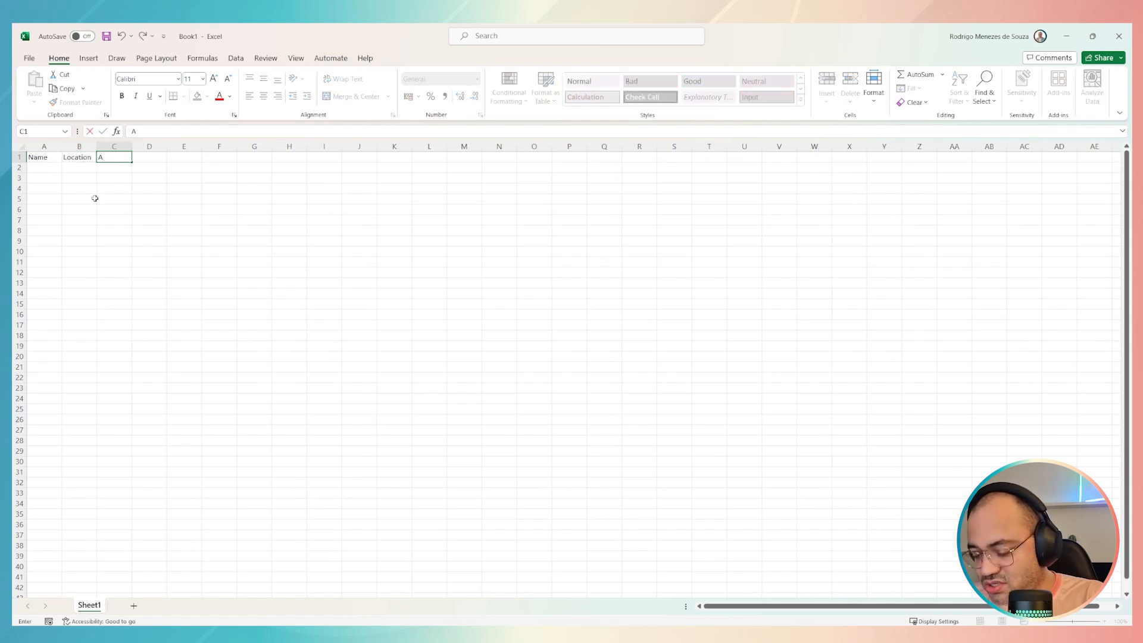
text(ge)
key(Return)
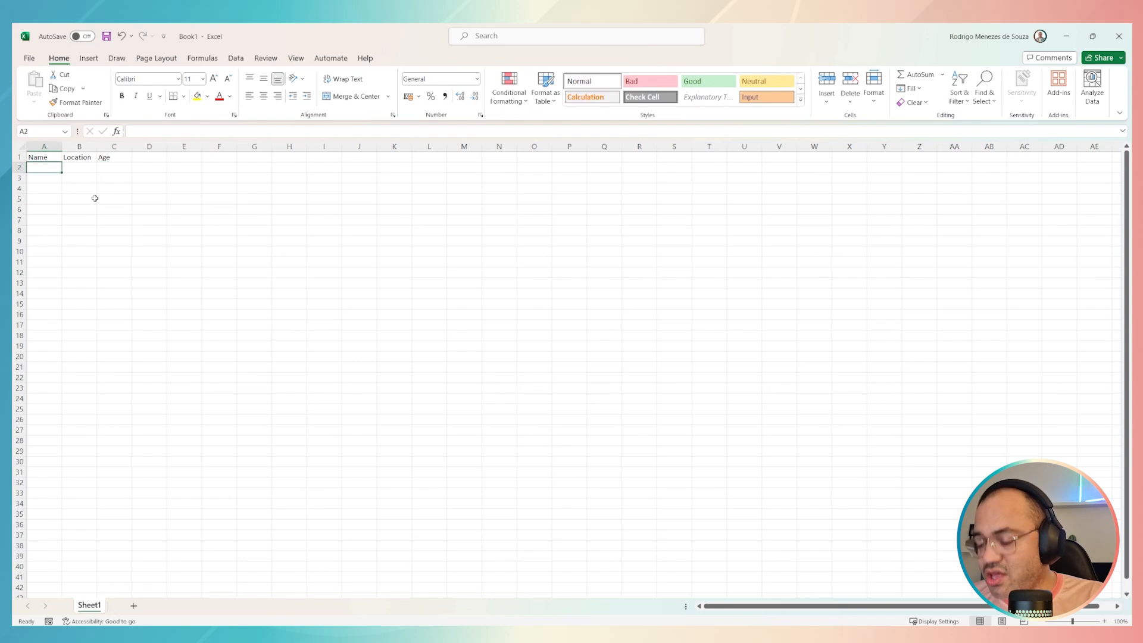
Step: Fill row 2 with the first customer's name, the location Vancouver and the age 27
text(John)
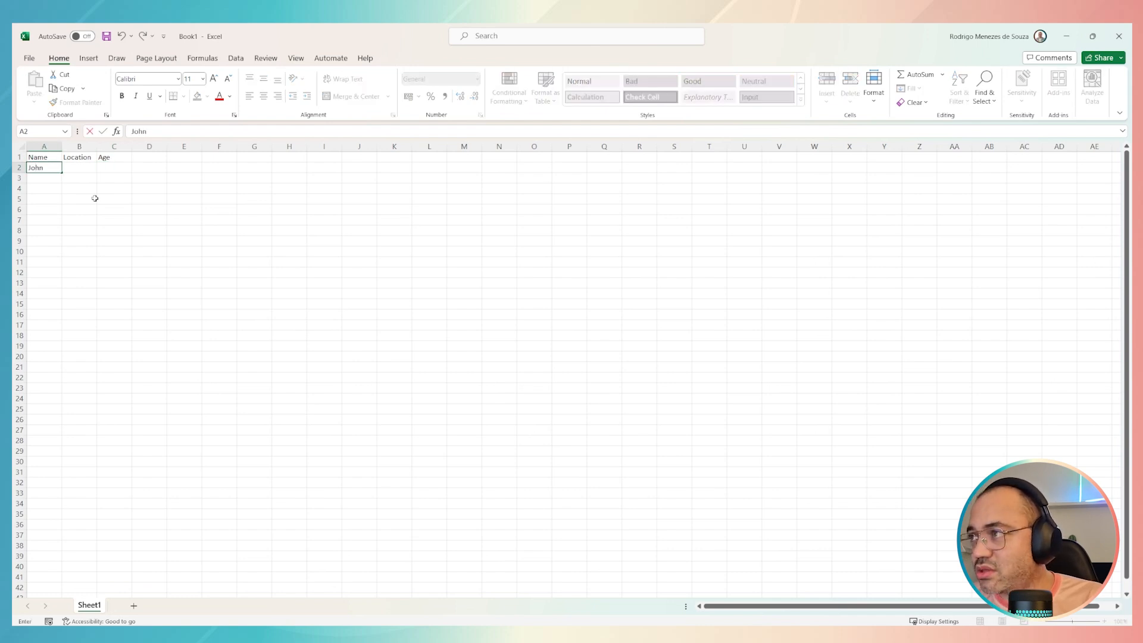
key(Tab)
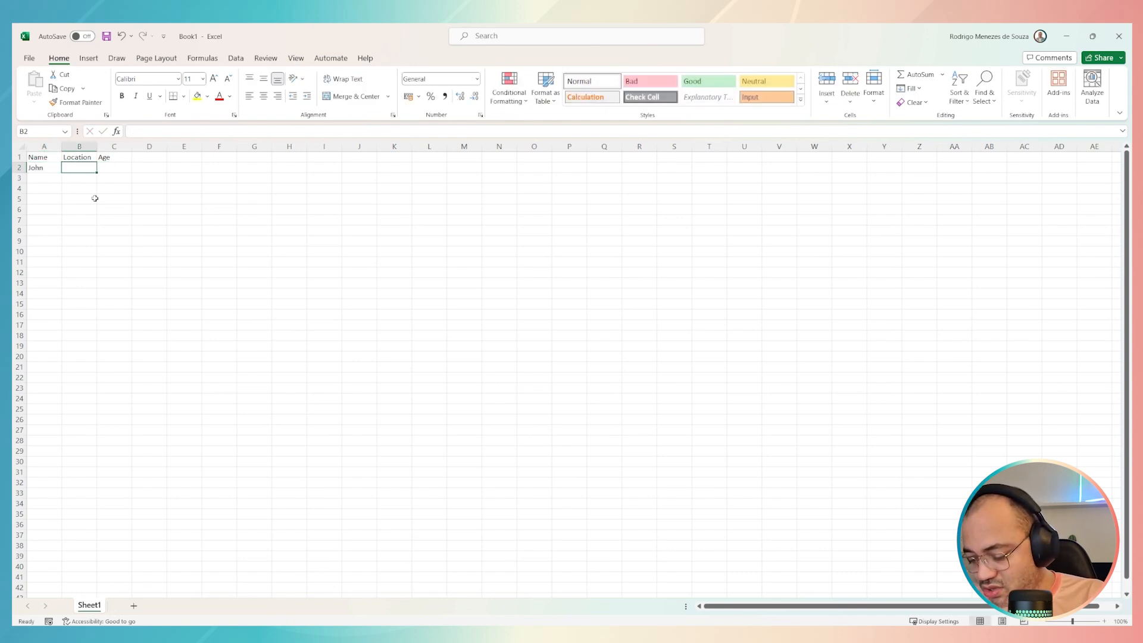
text(Vna)
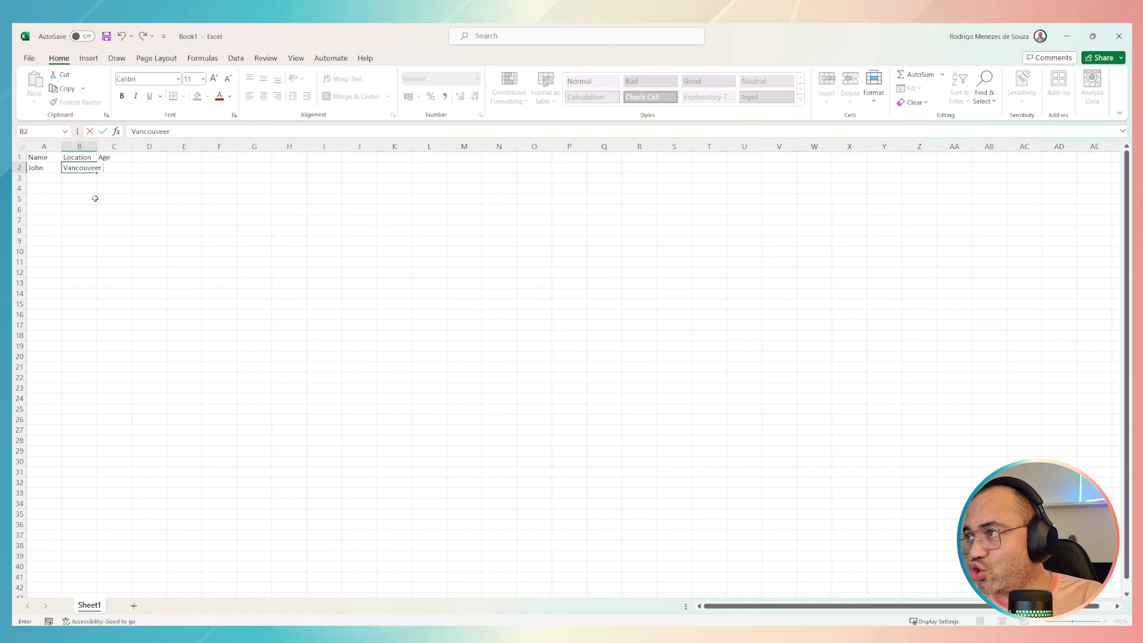
text(couver)
key(Tab)
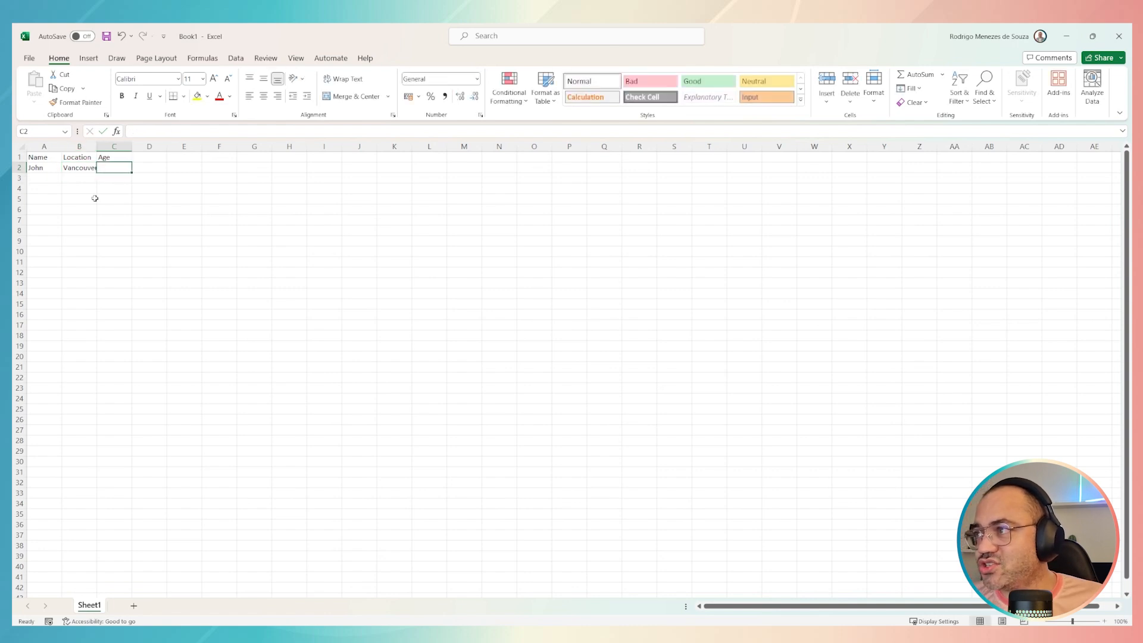
text(274)
key(Return)
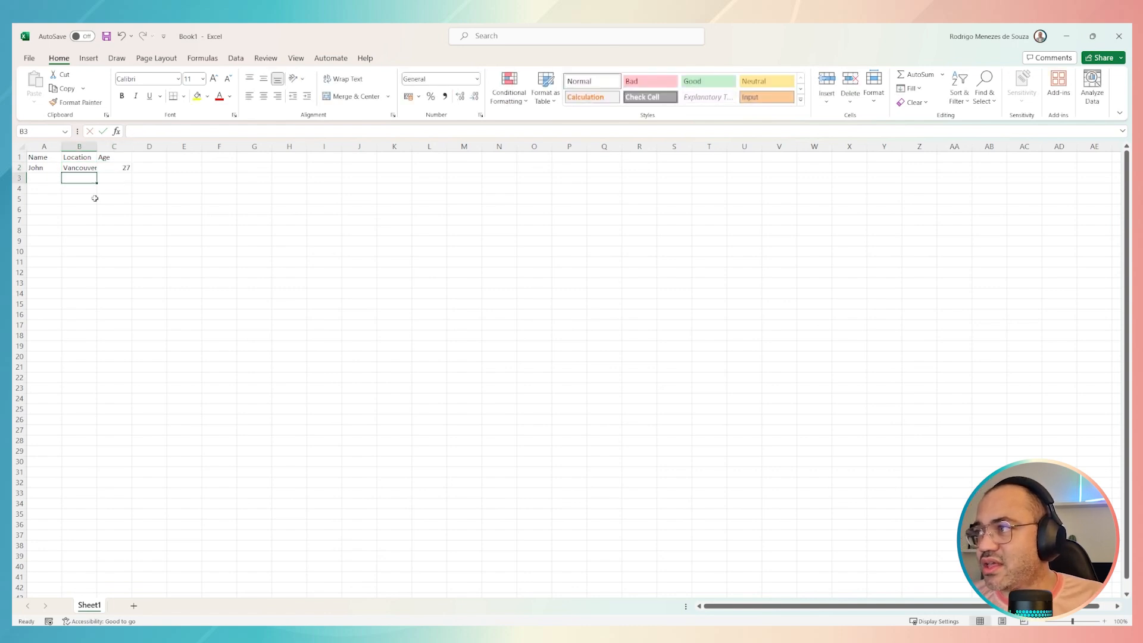
Step: Fill row 3 with the second customer's name, the location New York and the age 22
text(Marie)
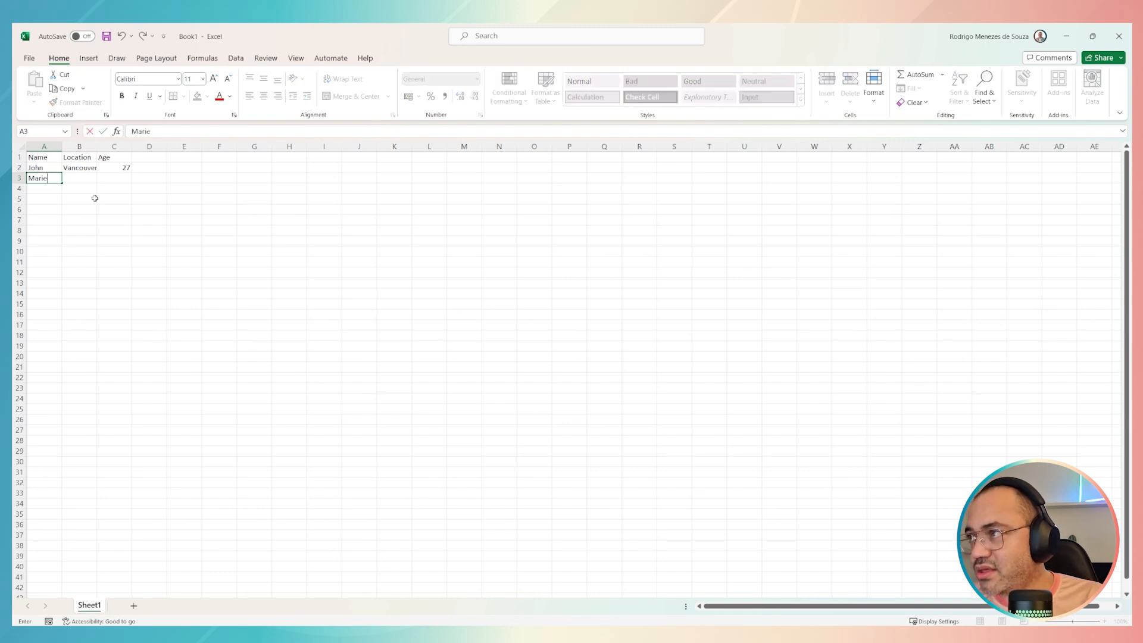
key(Tab)
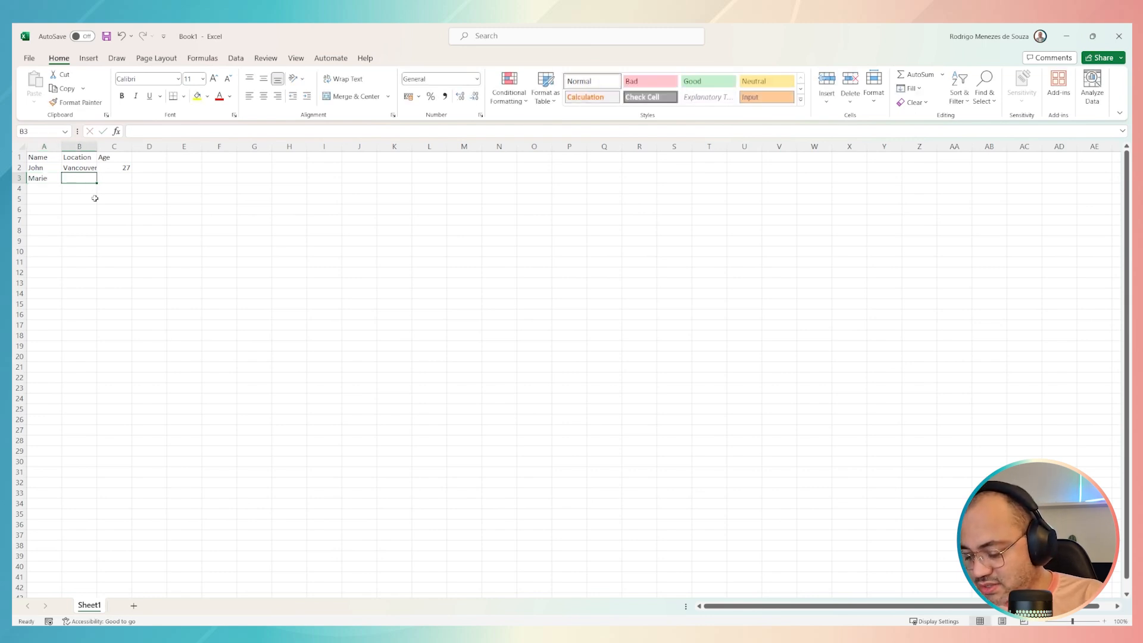
text(New)
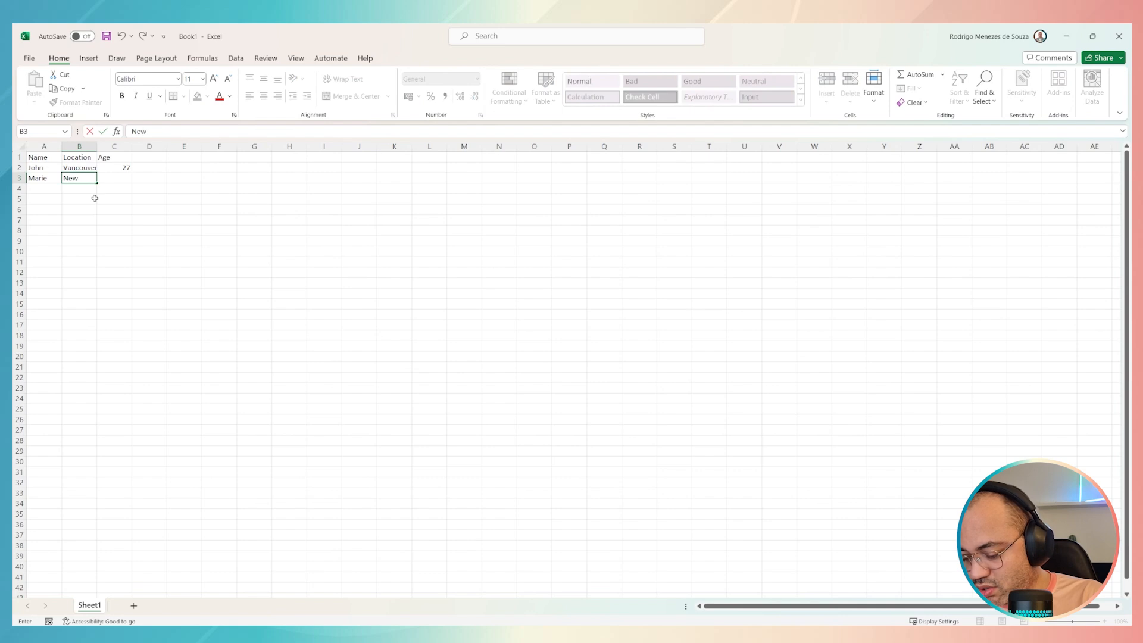
text( York)
key(Tab)
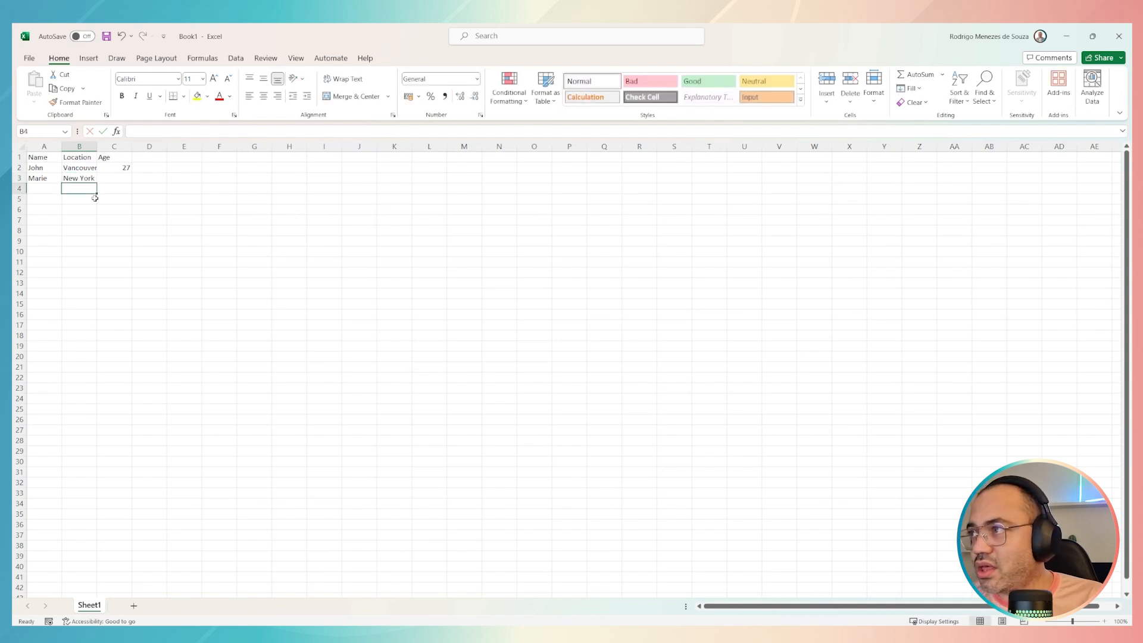
text(22)
key(Return)
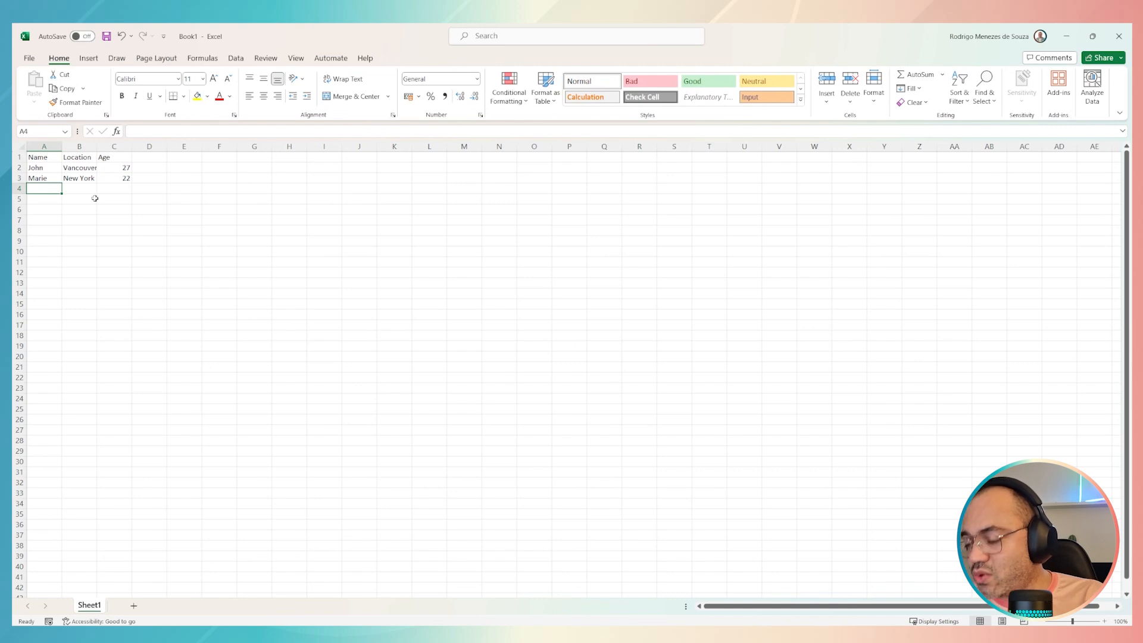
Step: Fill row 4 with the third customer's name, the location Toronto and the age 32
text(Steve)
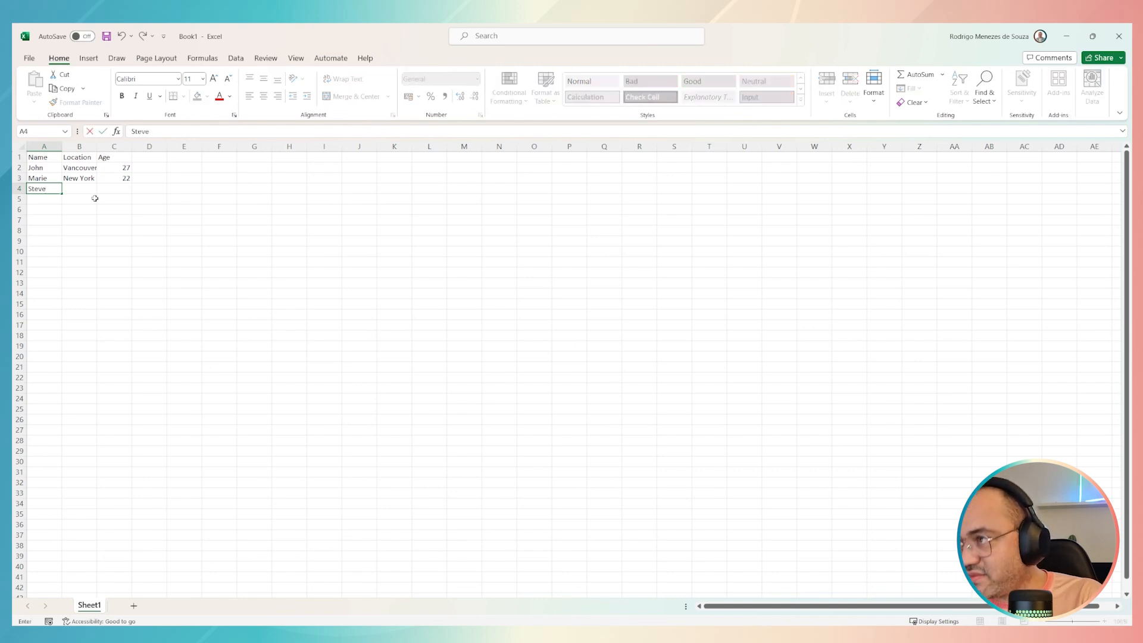
text(n)
key(Tab)
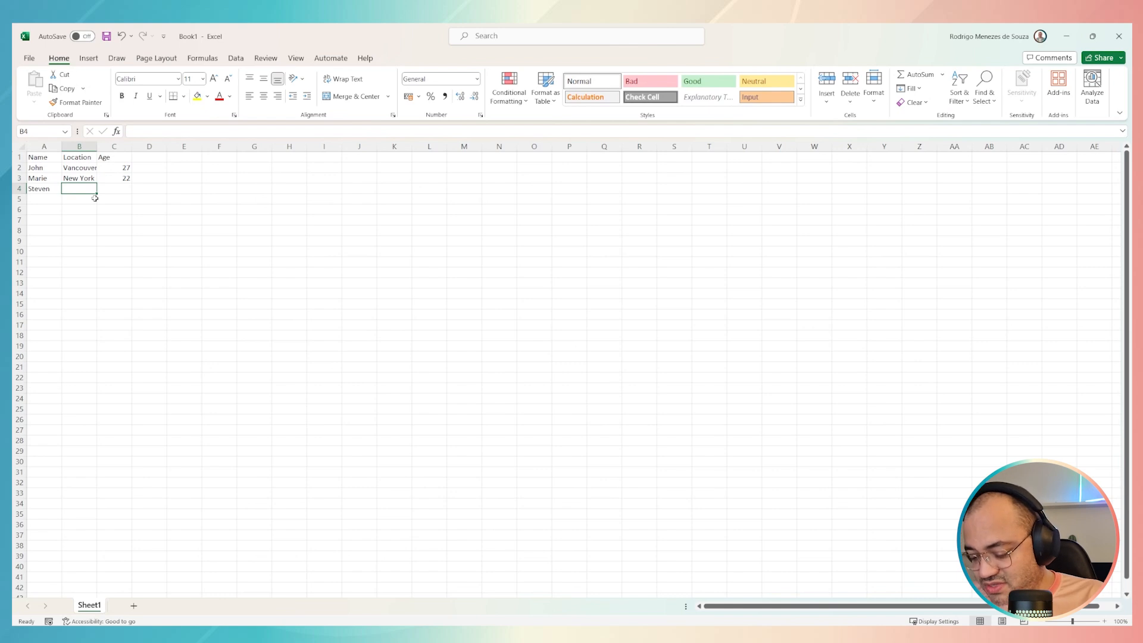
text(Toronto)
key(Tab)
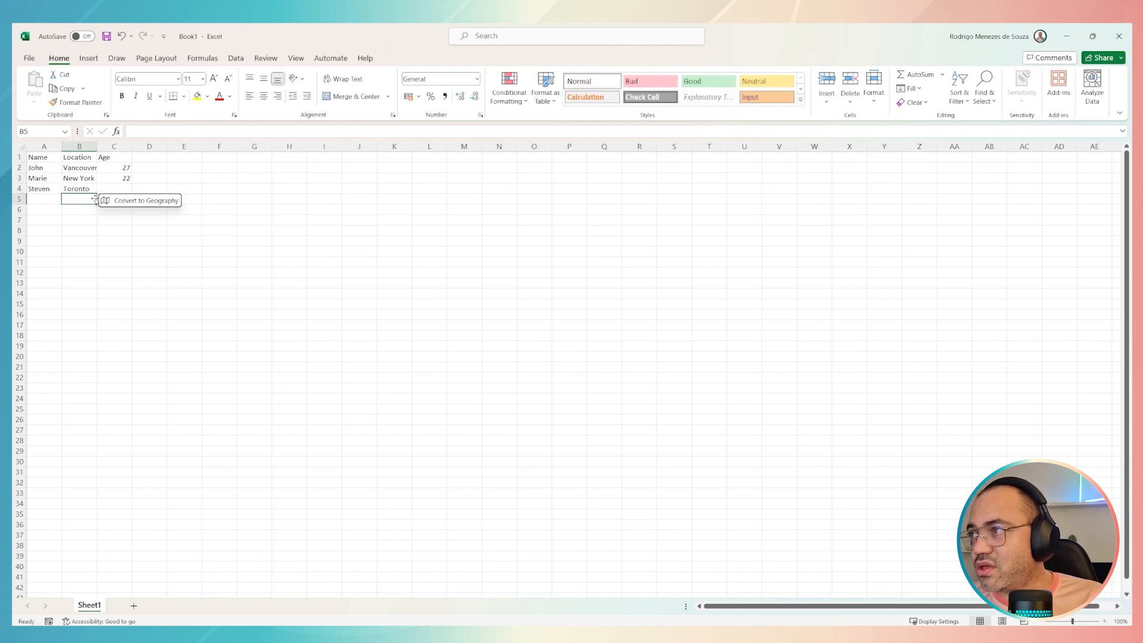
text(32)
key(Return)
key(Up)
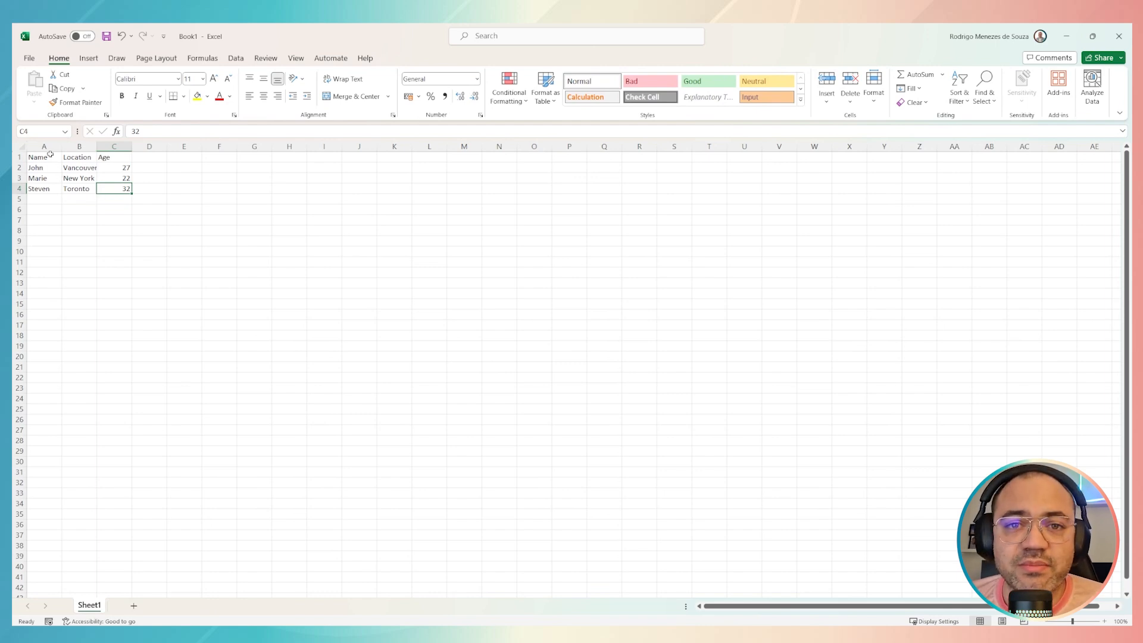
Step: Widen the Location column to fit its entries and select the data range A1:C4
drag(43, 156, 117, 189)
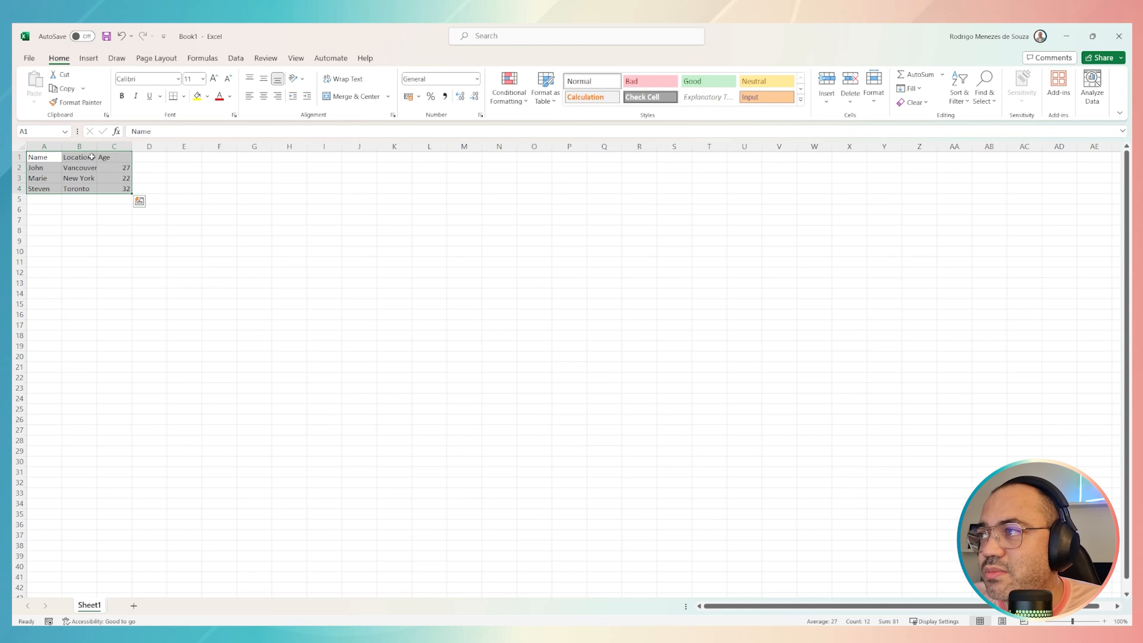
drag(94, 147, 116, 147)
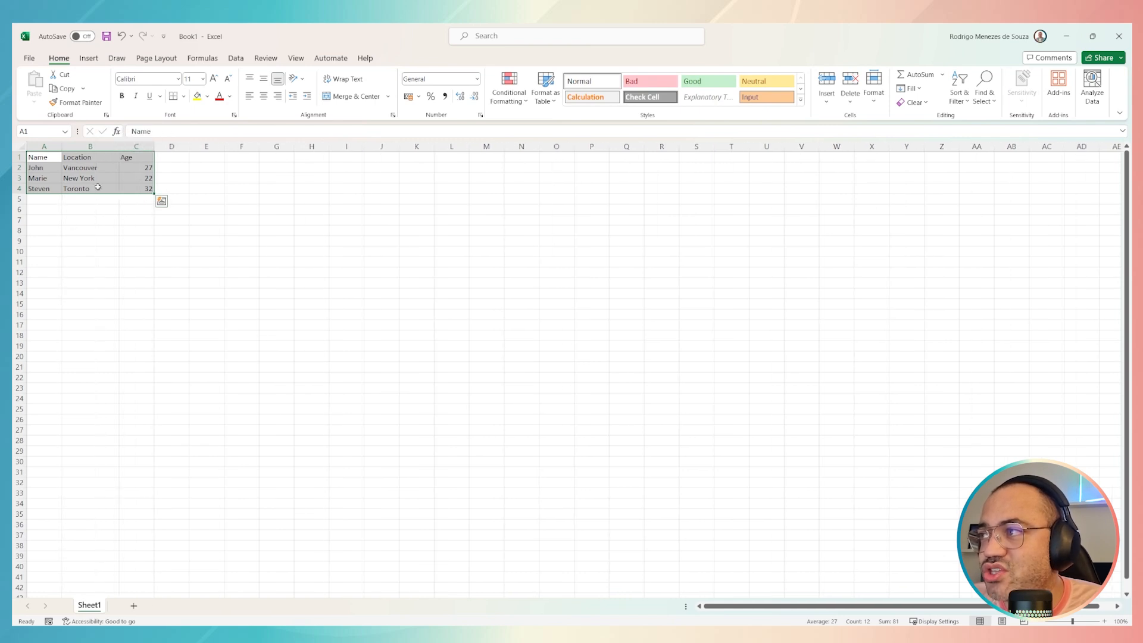
click(73, 188)
drag(38, 157, 124, 188)
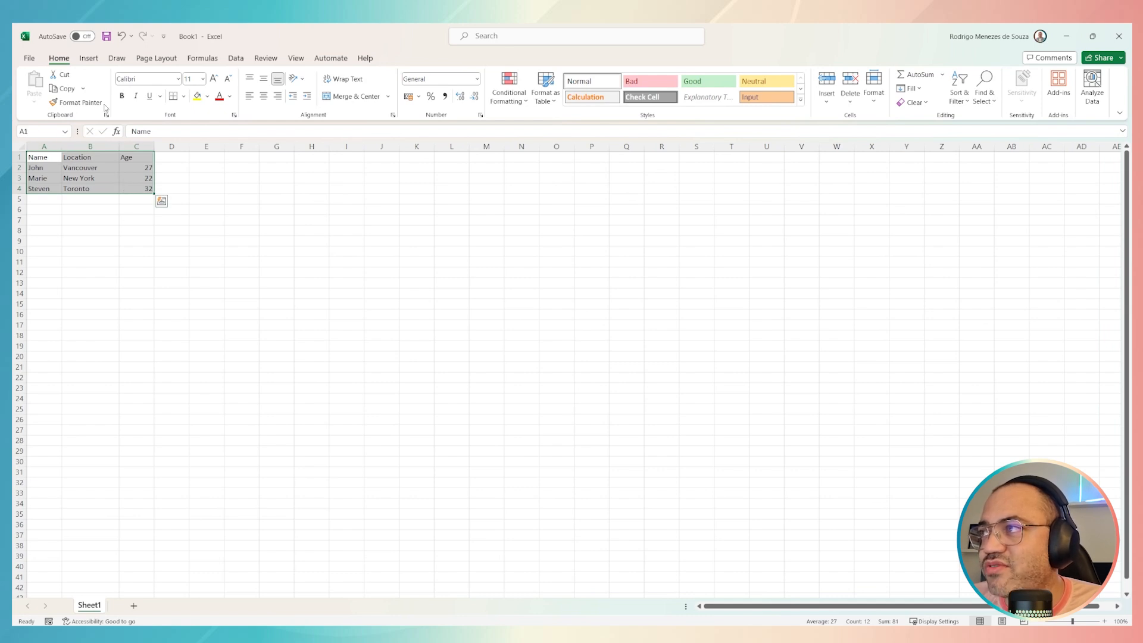
click(238, 59)
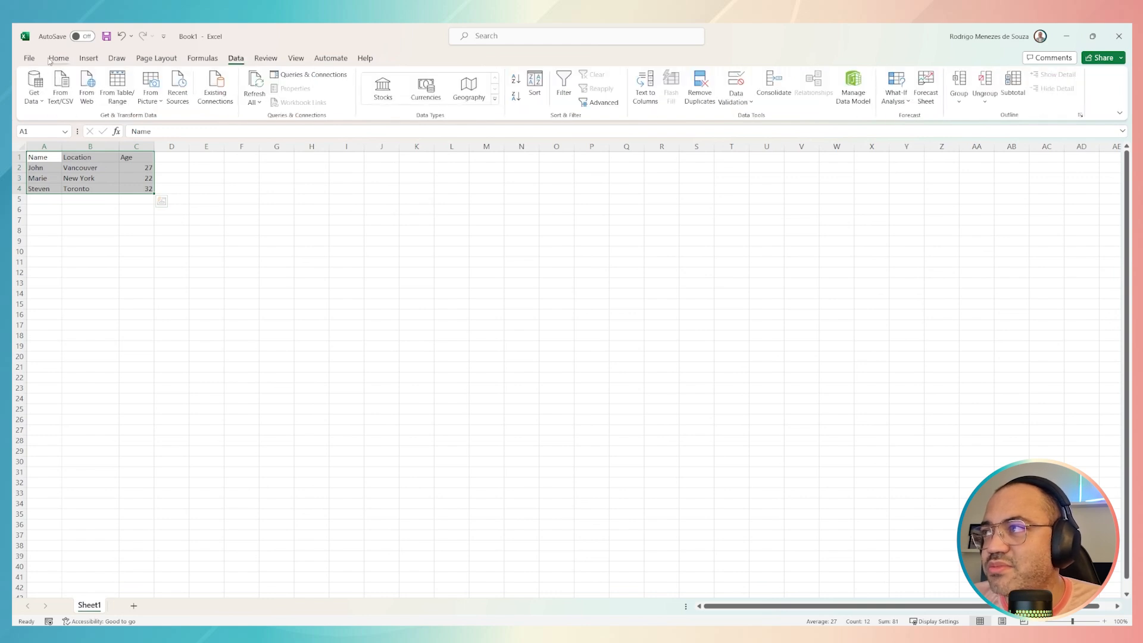
Step: Look through the Advanced settings in the Excel Options from editing to Lotus compatibility, leaving them unchanged
click(30, 58)
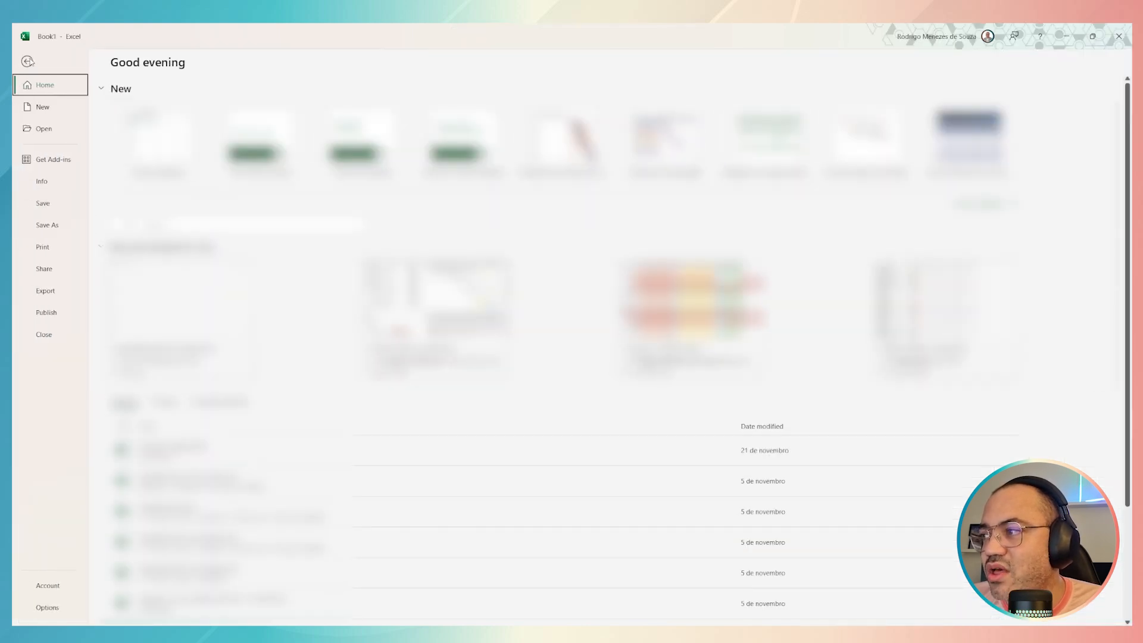
click(48, 607)
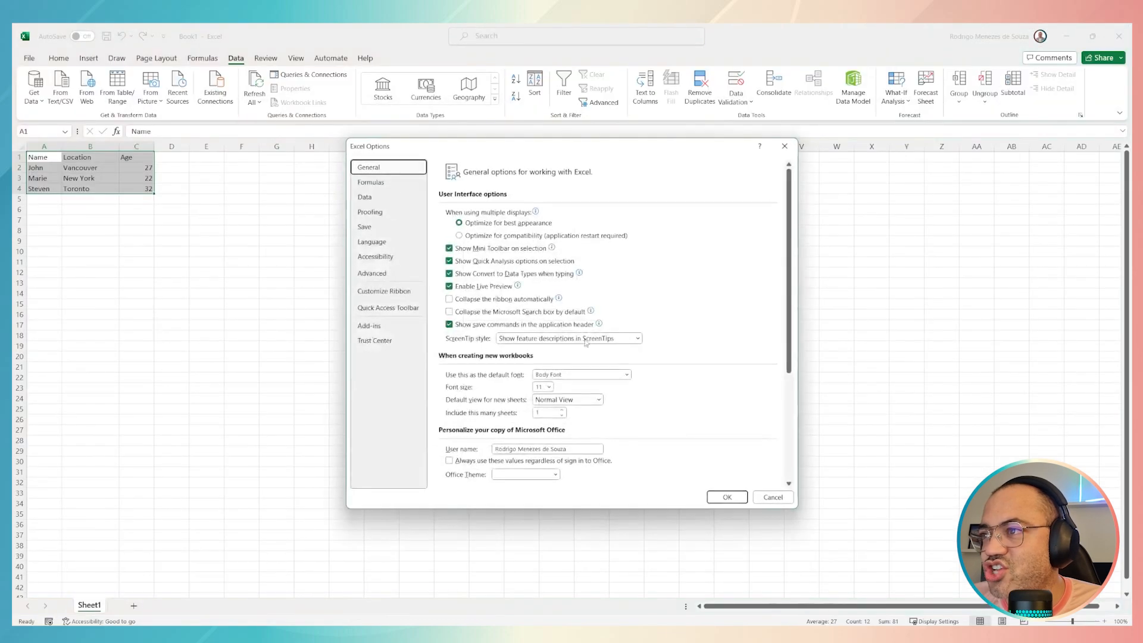
click(385, 276)
scroll(479, 308, down, 5)
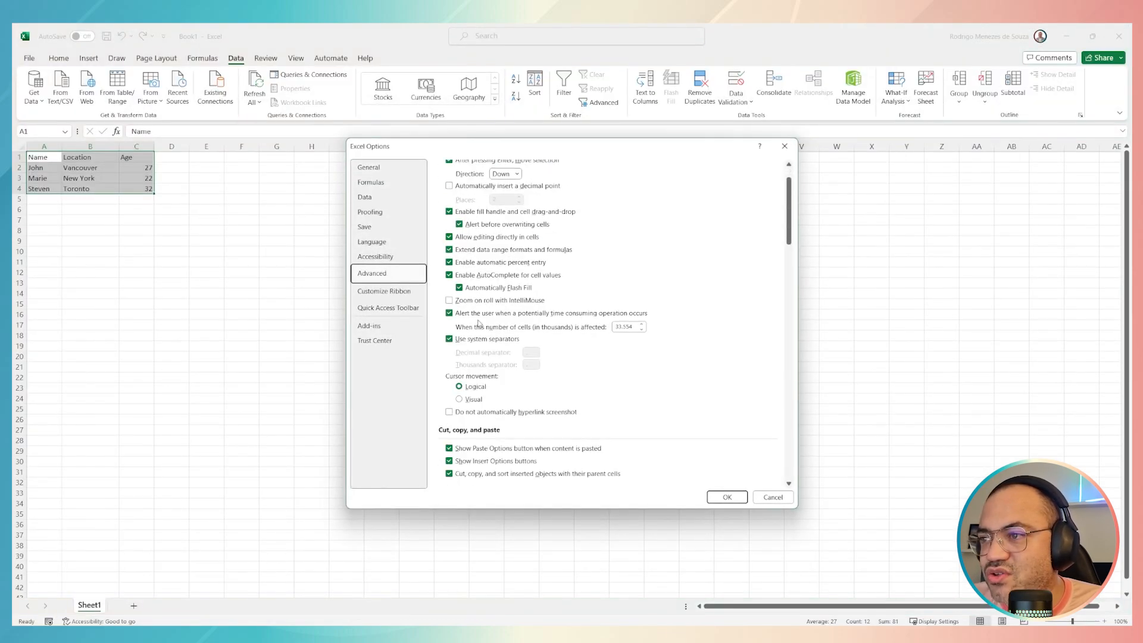
scroll(478, 388, down, 3)
scroll(476, 381, up, 6)
scroll(470, 322, down, 12)
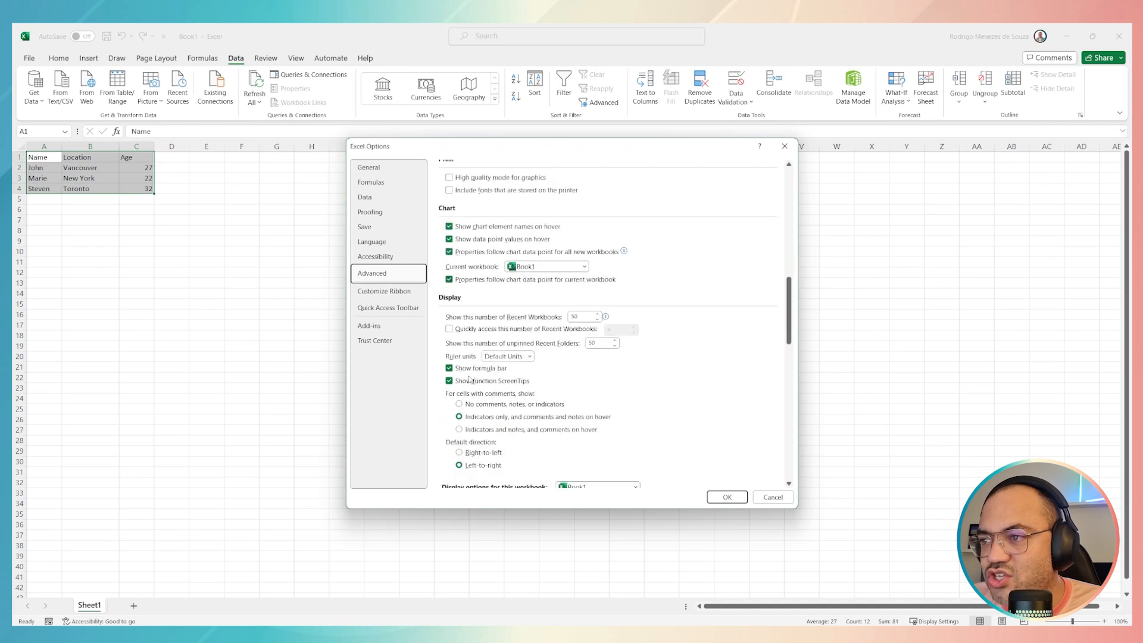
scroll(476, 384, down, 7)
scroll(478, 406, down, 5)
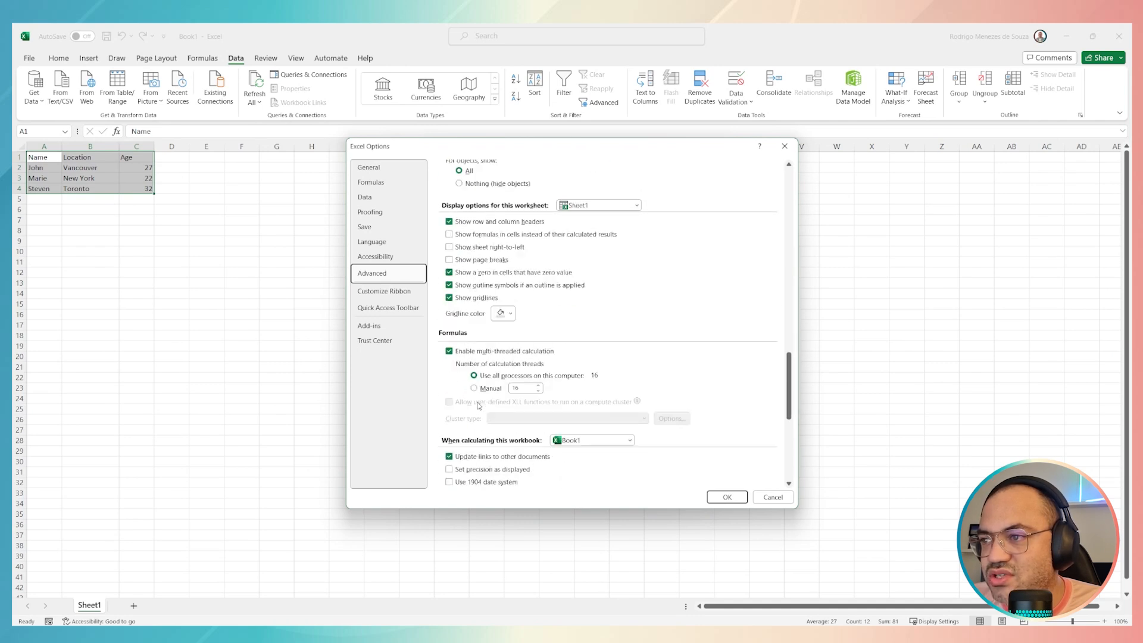
scroll(463, 384, down, 6)
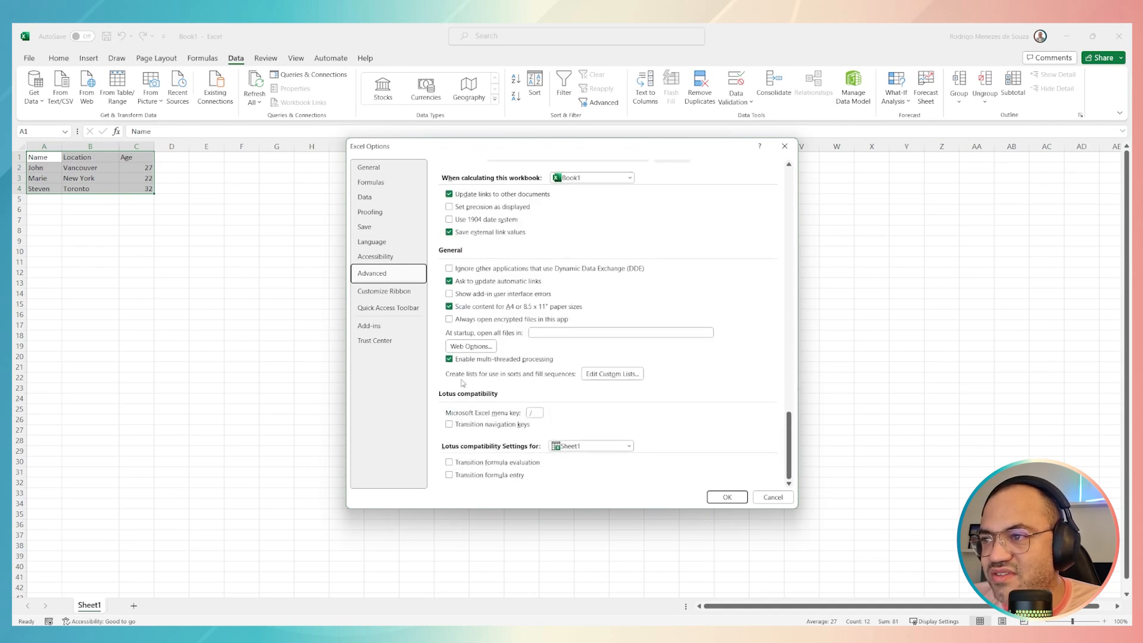
scroll(463, 383, up, 20)
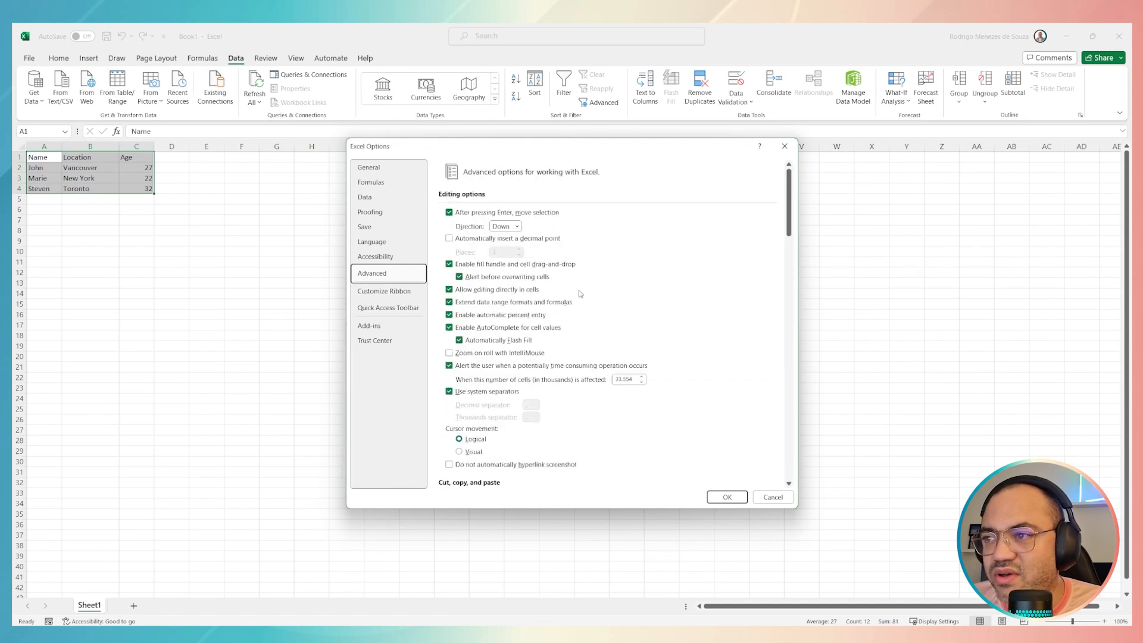
click(784, 145)
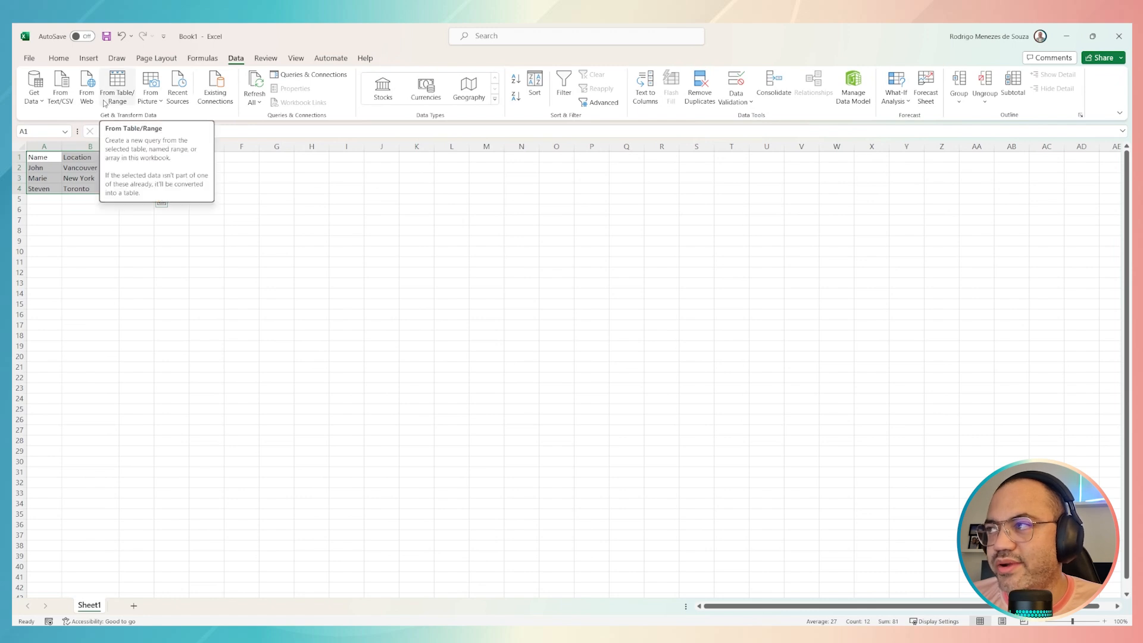
Step: Look through the available data sources for importing, including files, databases, Azure and Power Platform
click(39, 101)
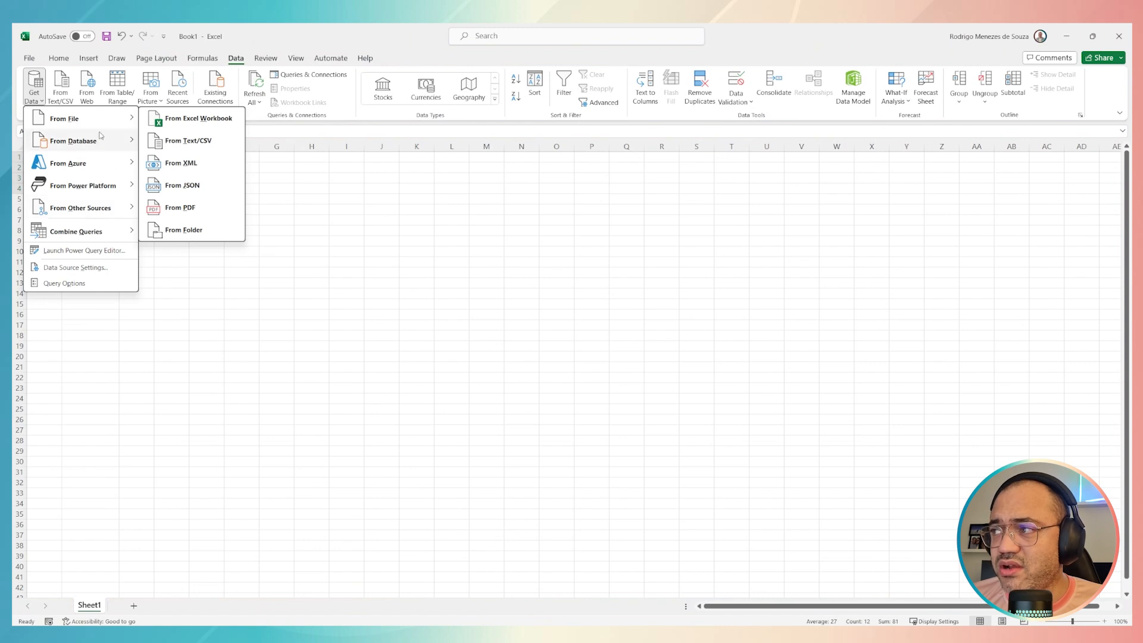
mouse_move(102, 121)
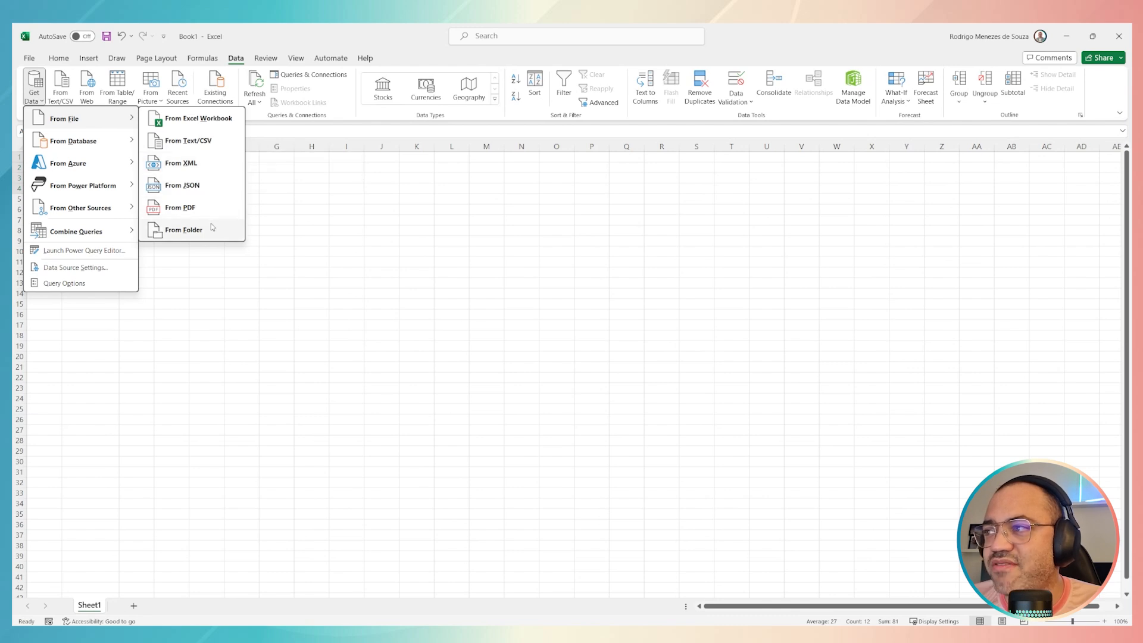
mouse_move(86, 143)
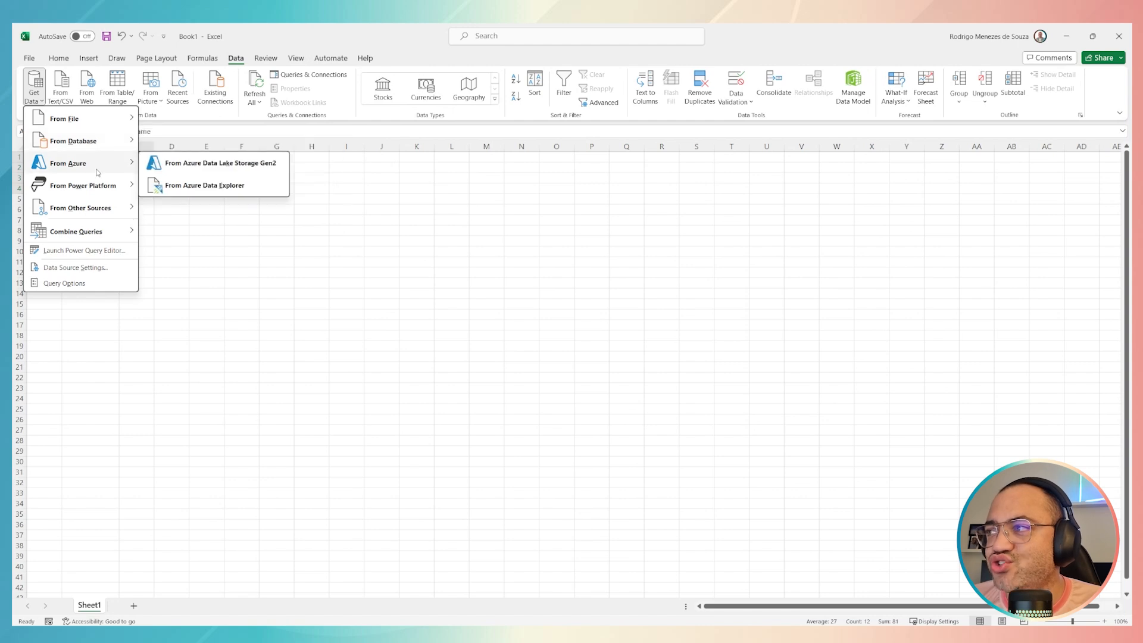
mouse_move(100, 189)
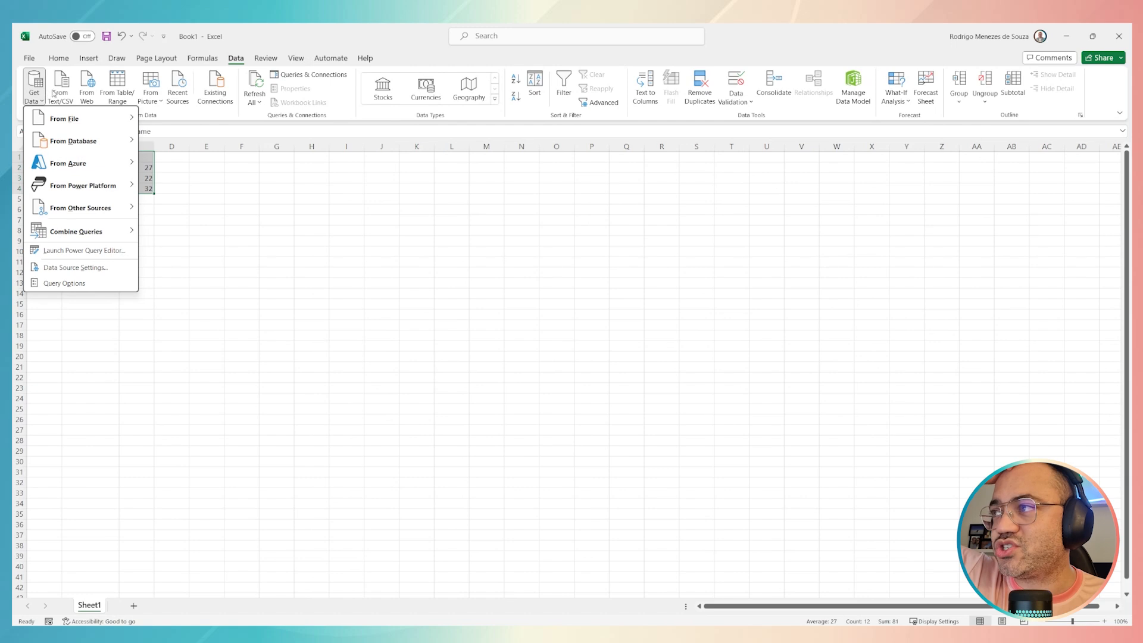
Step: Import the range A1:C4 into Power Query as a table with headers
click(112, 88)
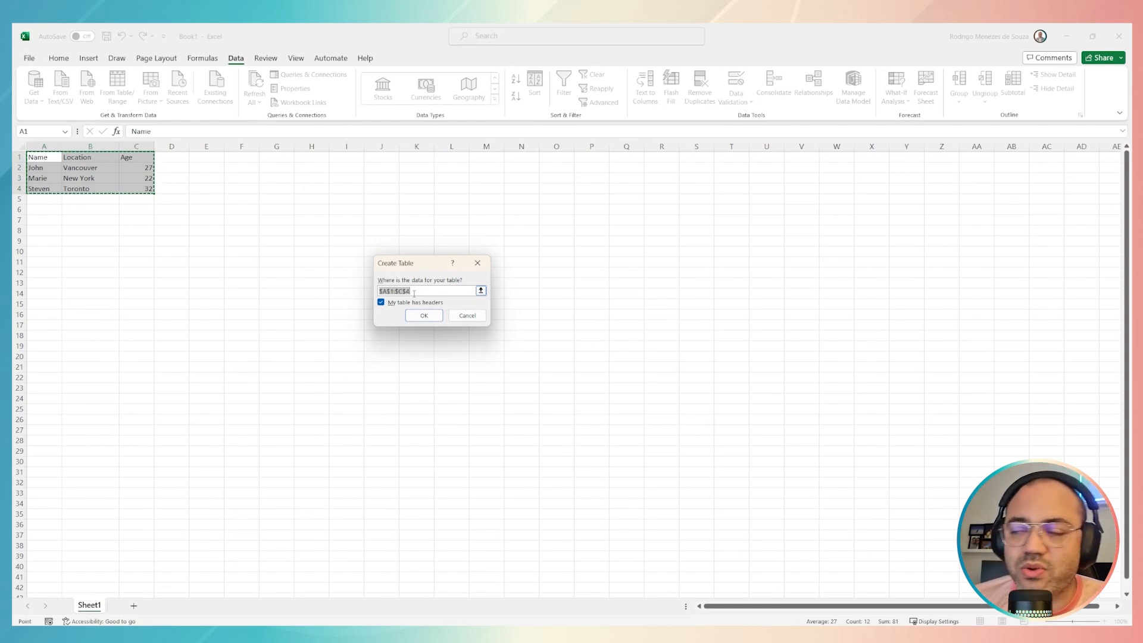
click(382, 302)
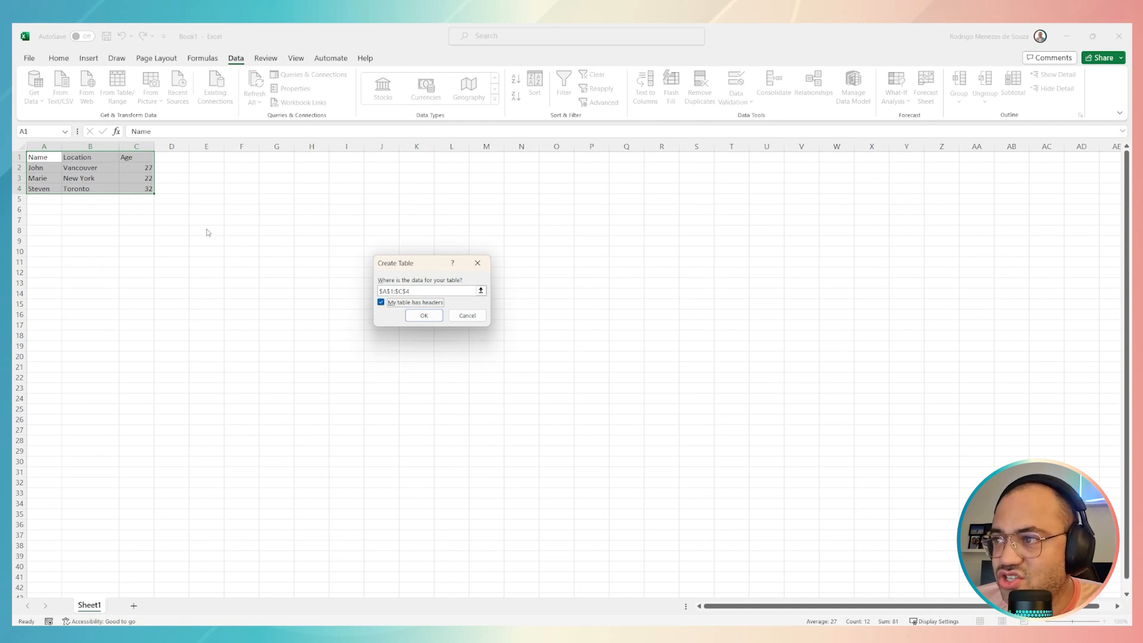
click(382, 302)
click(382, 302)
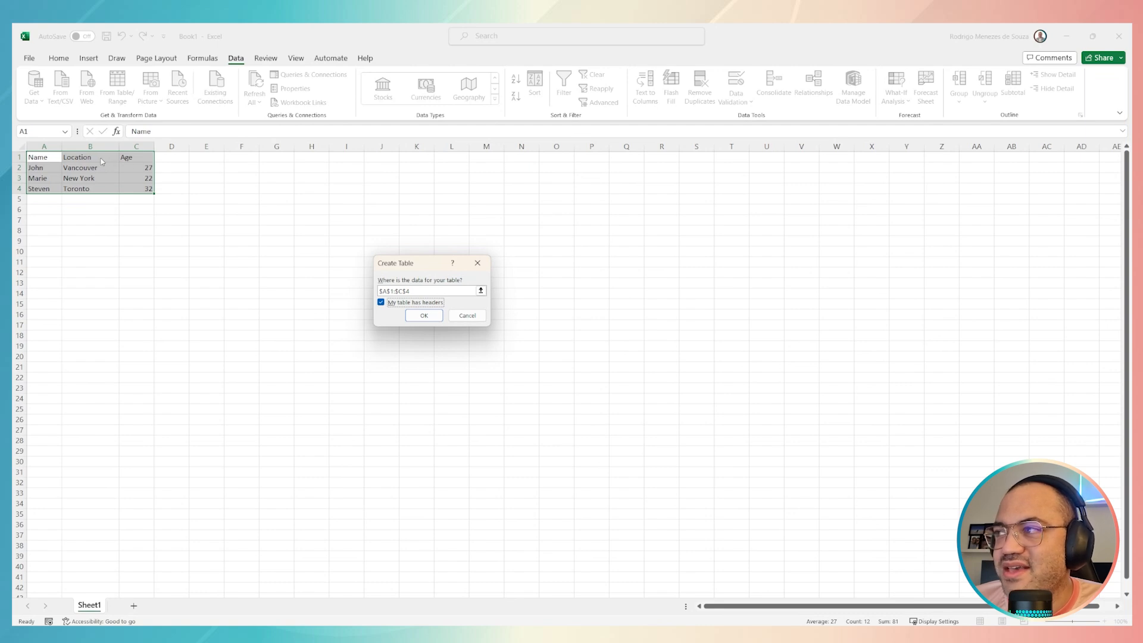
click(381, 302)
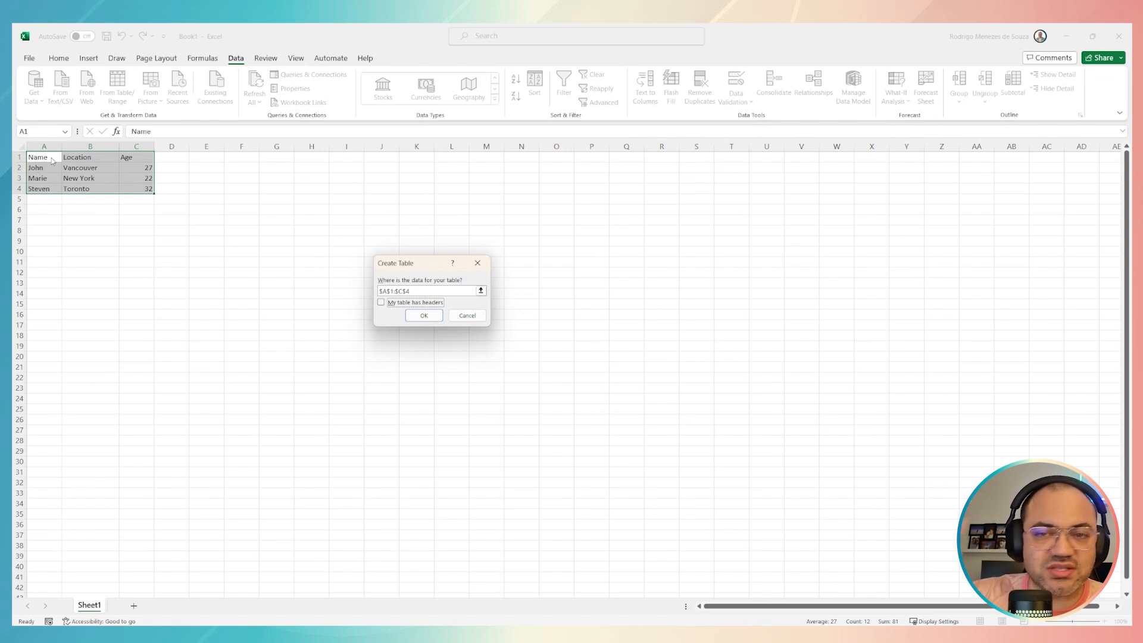
click(384, 304)
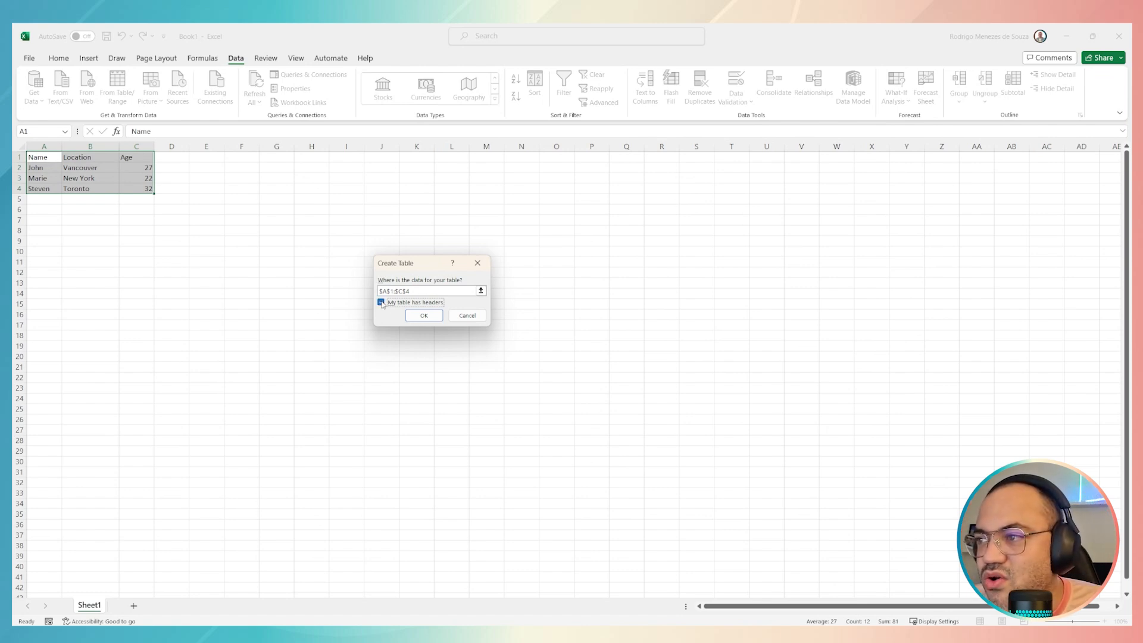
click(424, 315)
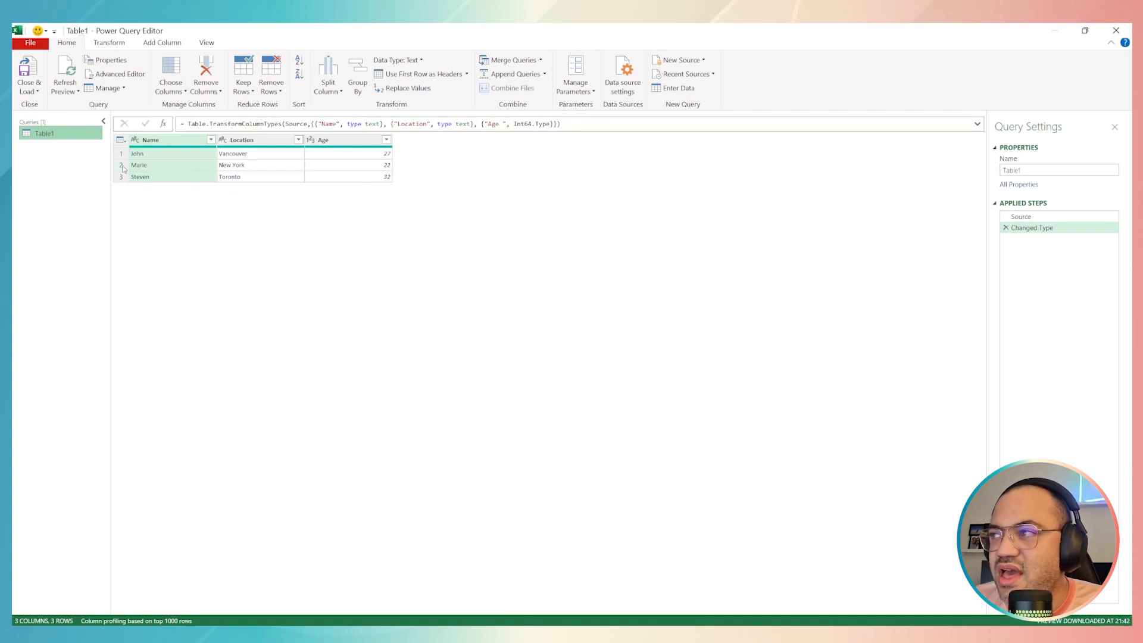
Step: Filter the Name column to keep only the second customer, and confirm the equals condition in the Filtered Rows step
click(211, 139)
click(57, 255)
click(57, 277)
click(160, 317)
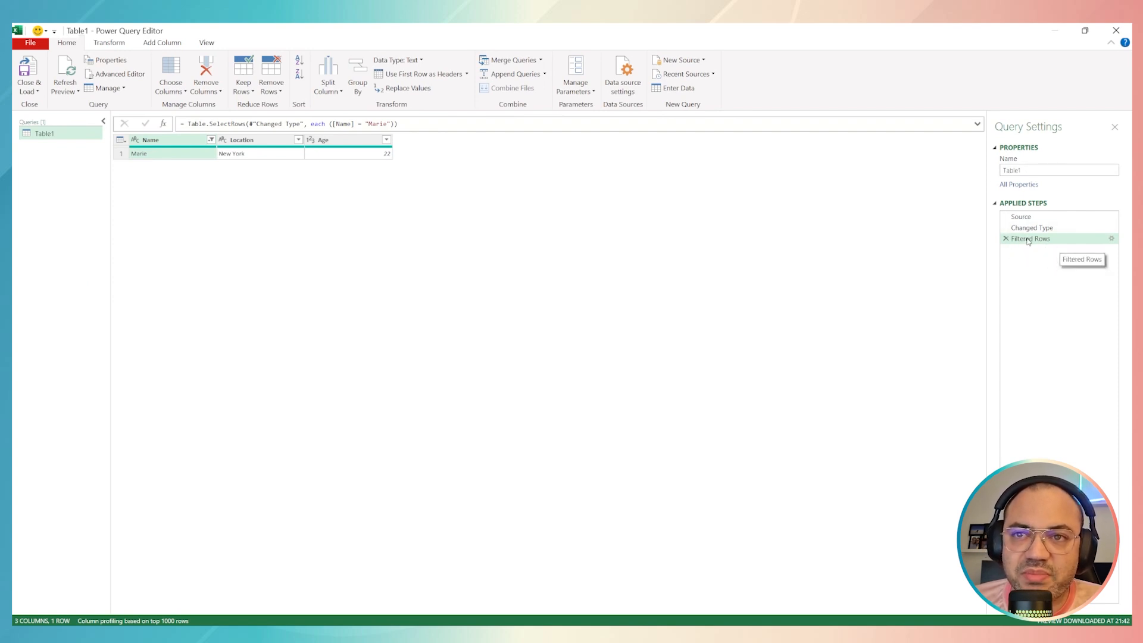
click(1111, 238)
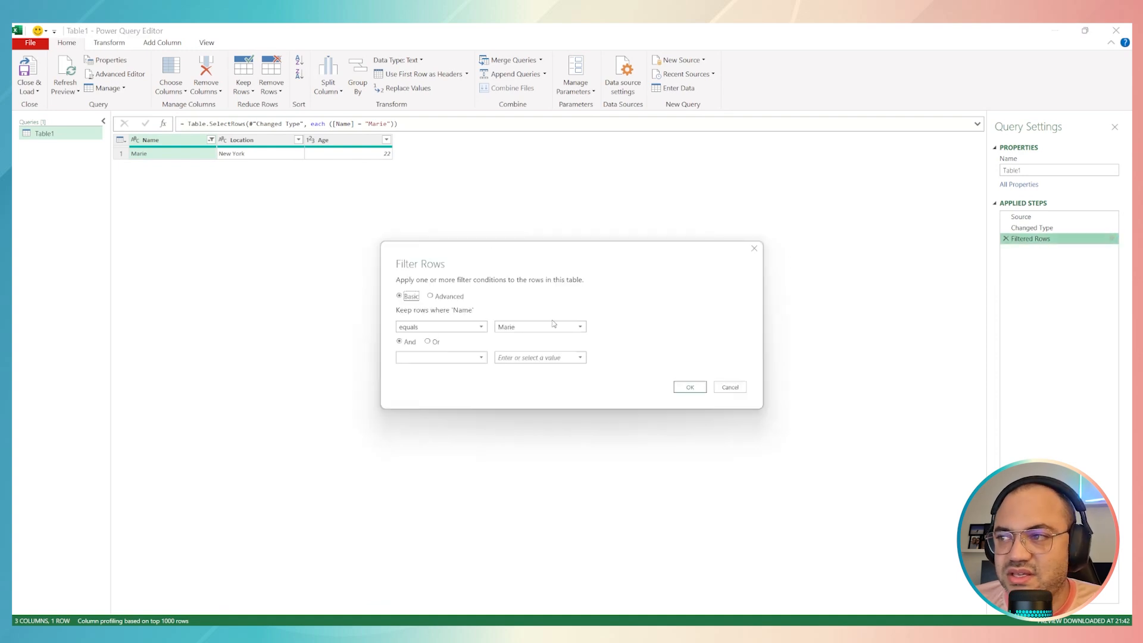
click(695, 388)
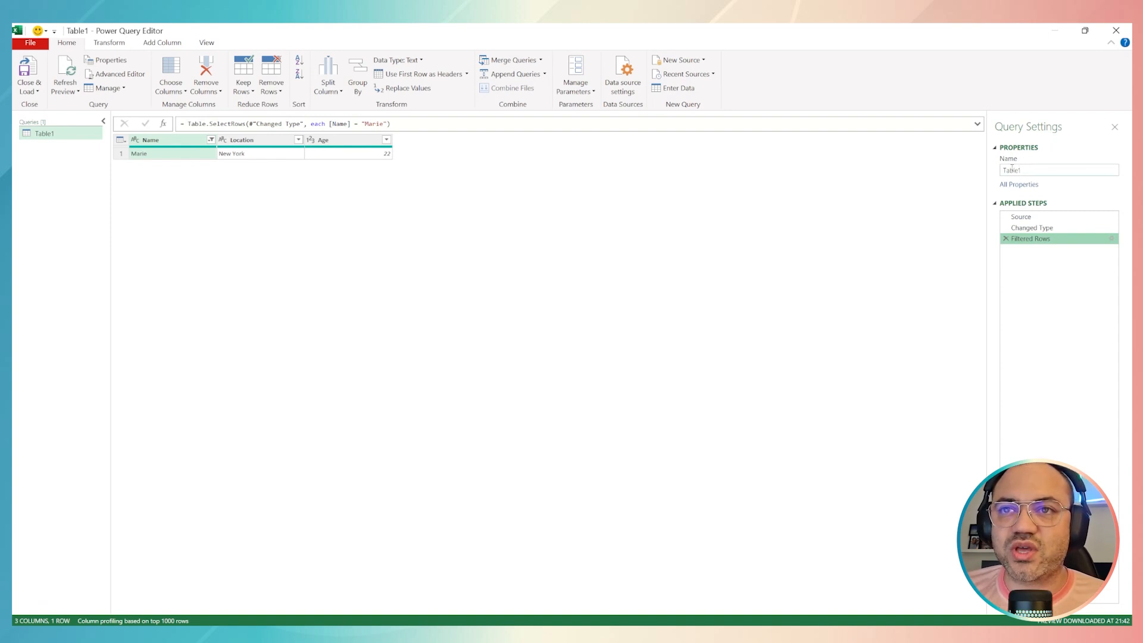
Step: Rename the query as Target Customers
double_click(1018, 170)
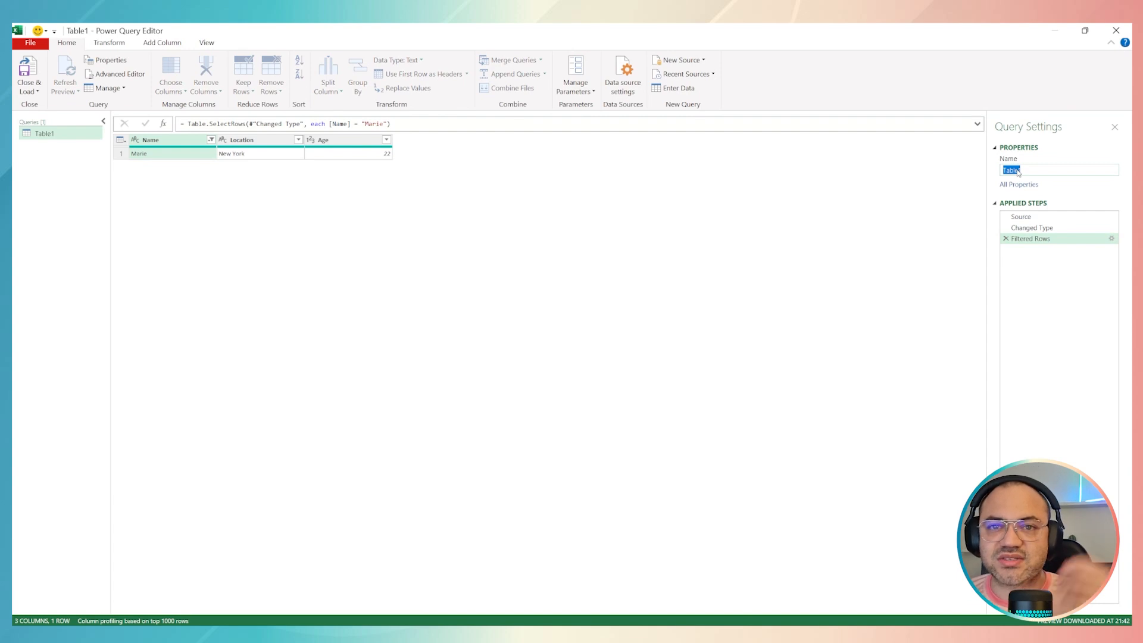
text(Cus)
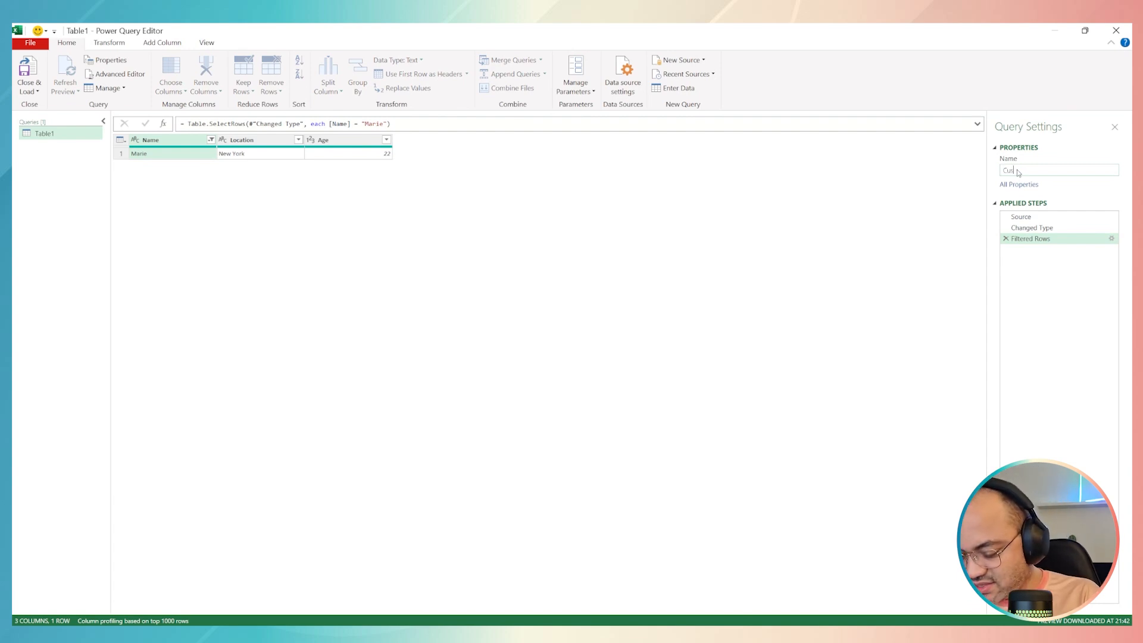
text(tomers Lis)
key(ctrl+BackSpace)
key(ctrl+BackSpace)
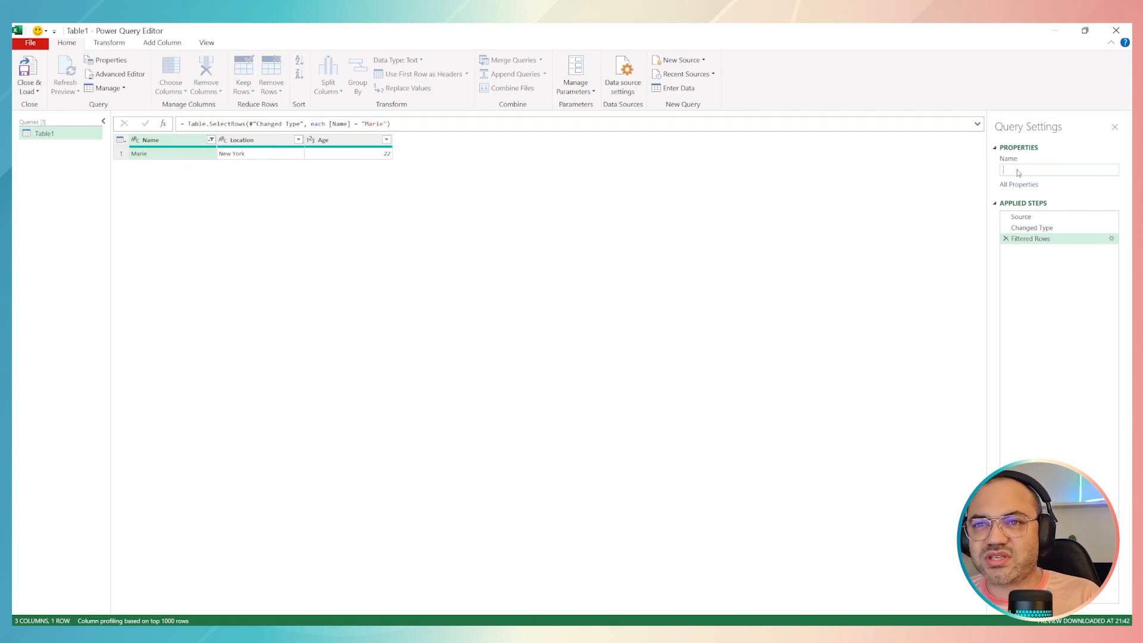
text(Target Customers)
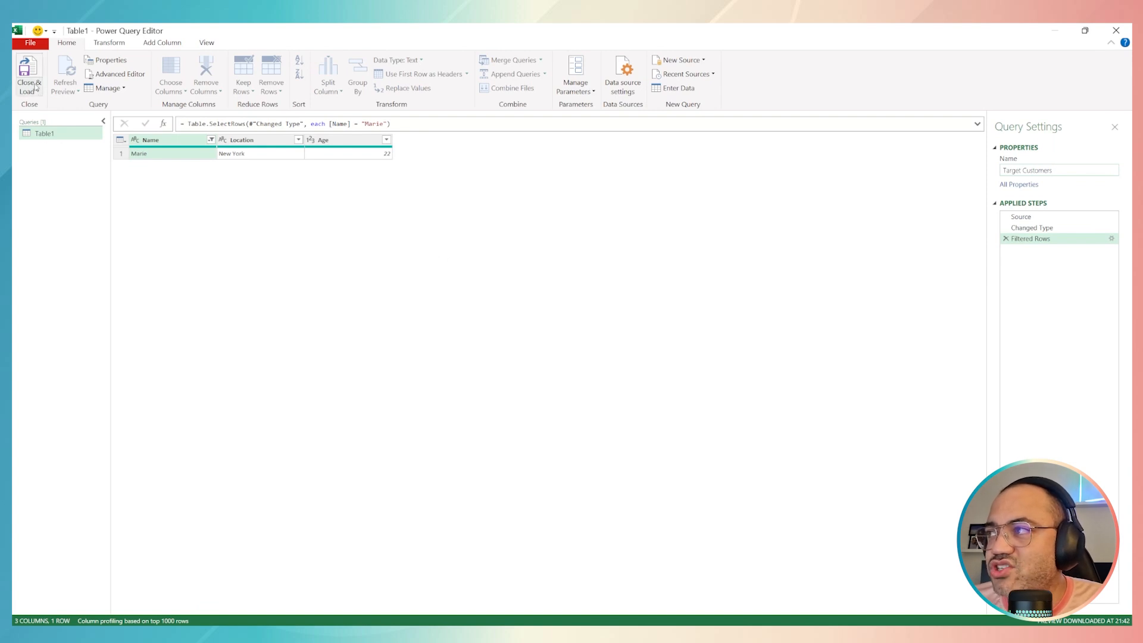
click(43, 136)
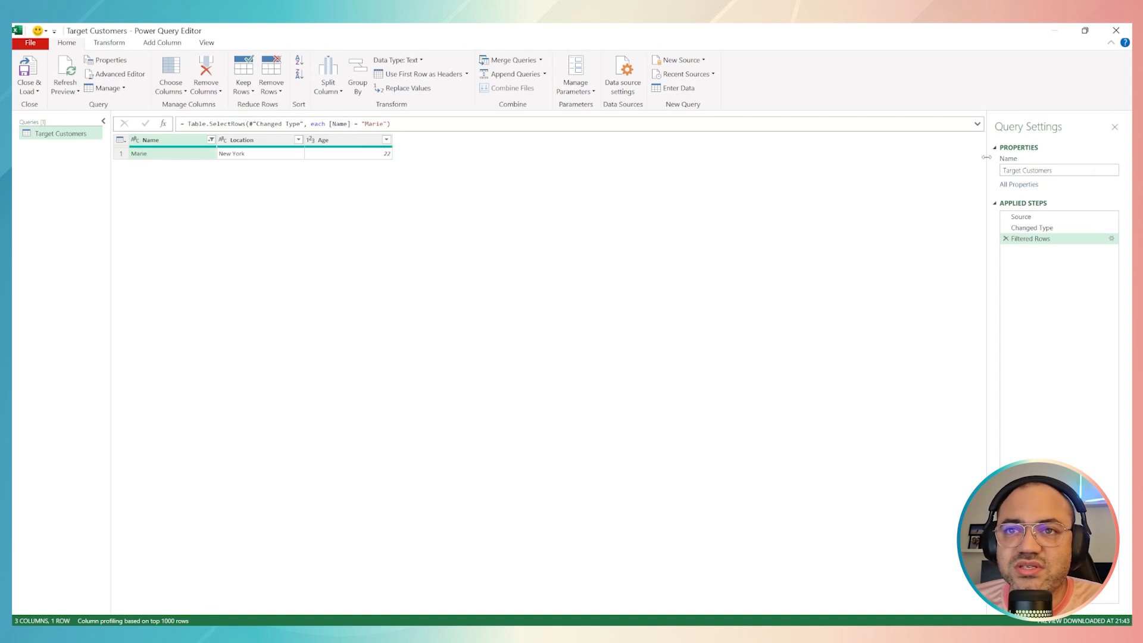
Step: Close the query editor and load the result into a new worksheet, and place Sheet1 before the Target Customers sheet
double_click(1010, 171)
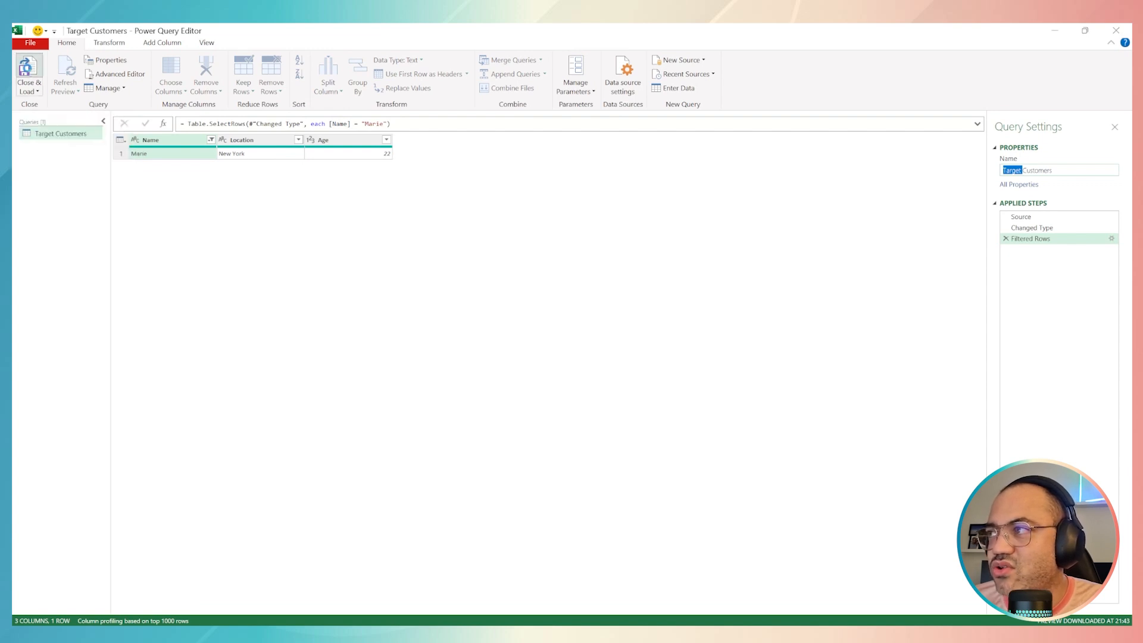
click(26, 69)
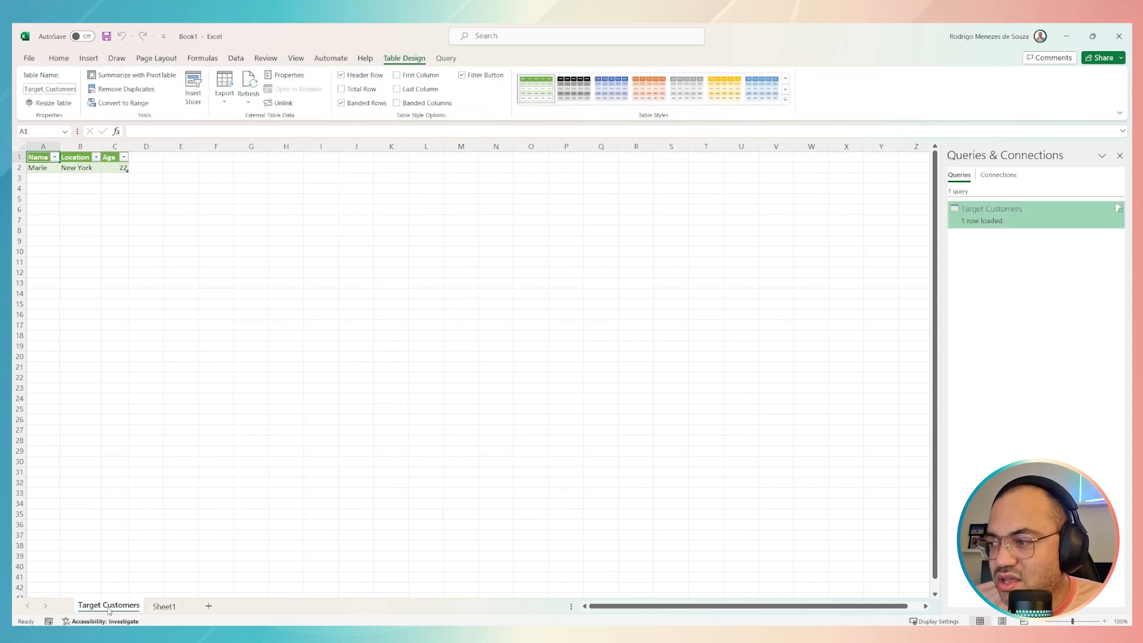
click(164, 607)
drag(97, 613, 90, 612)
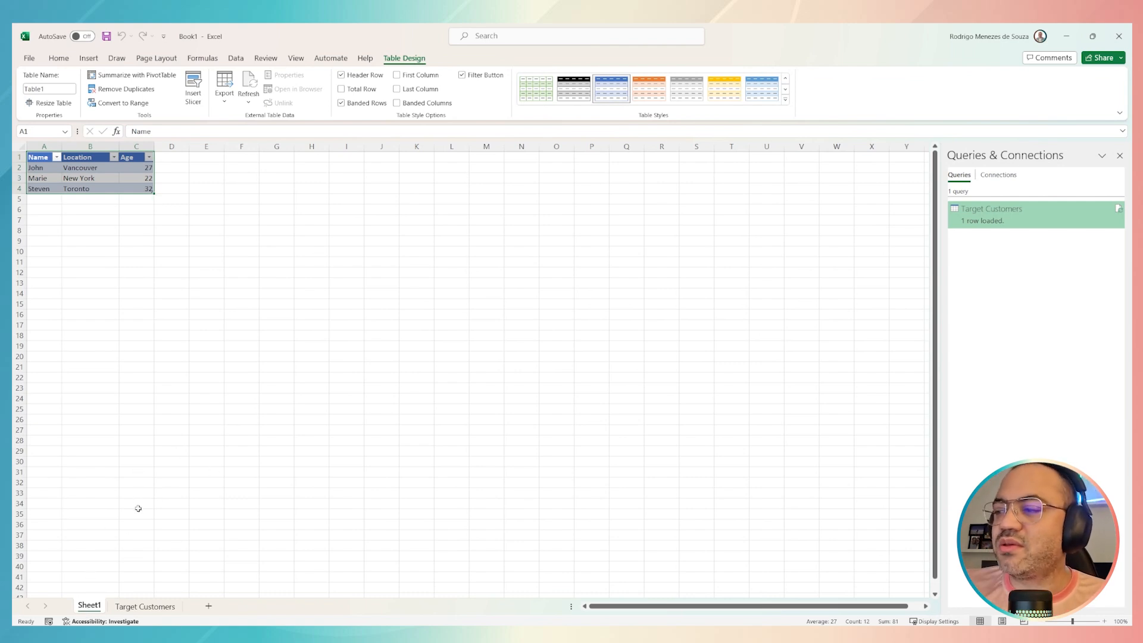
Step: Compare the filtered row on the Target Customers sheet with the full source table on Sheet1
click(142, 611)
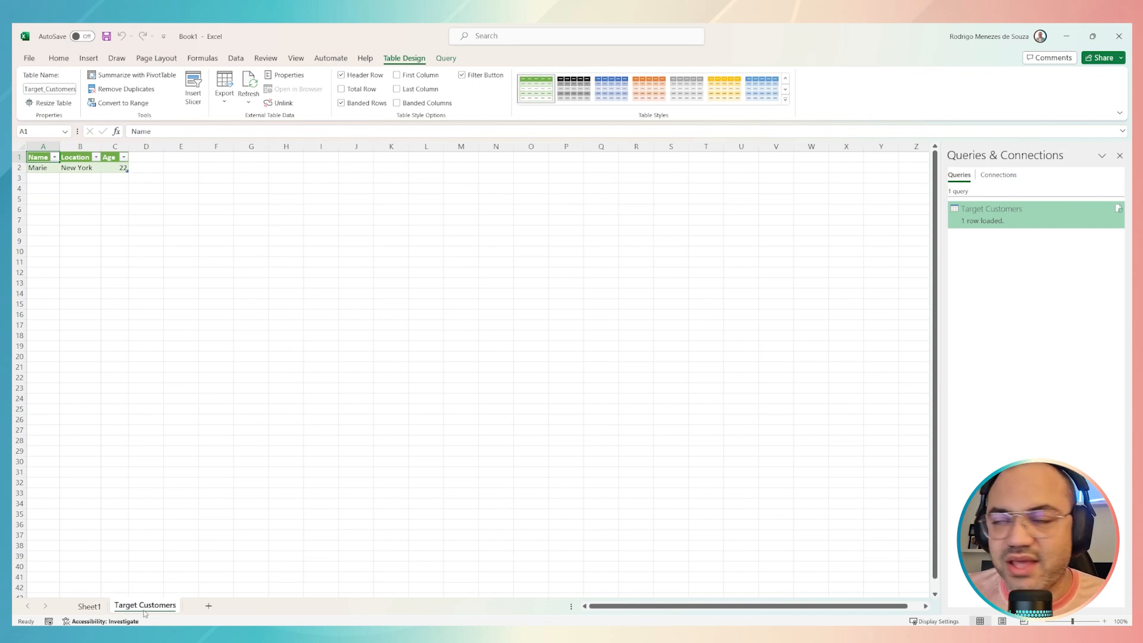
drag(39, 168, 122, 169)
click(87, 606)
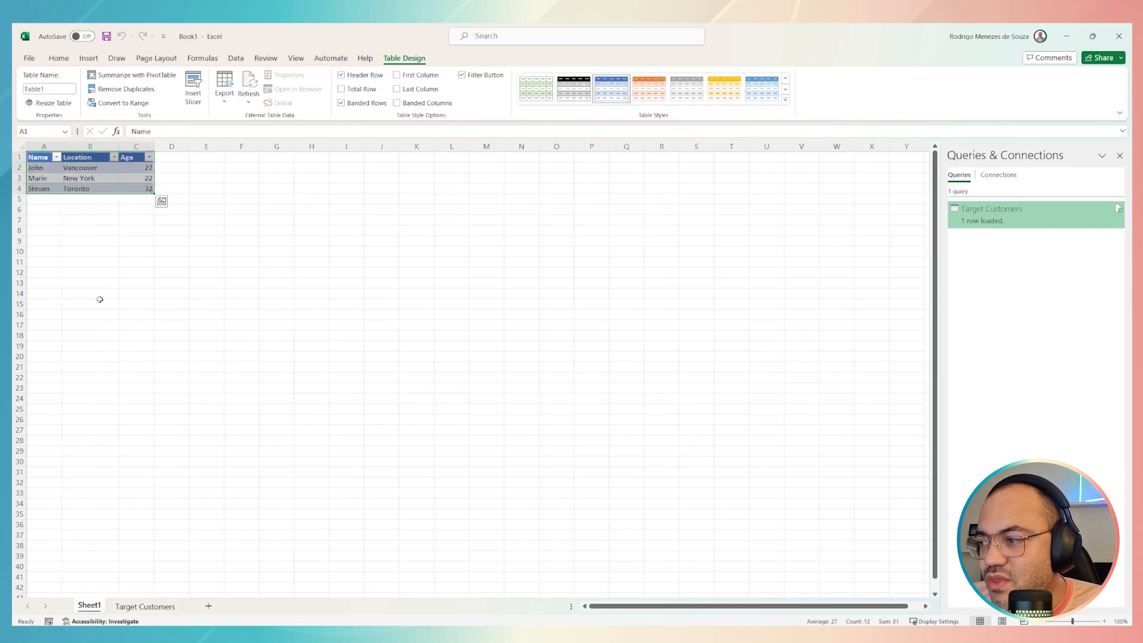
drag(51, 169, 85, 184)
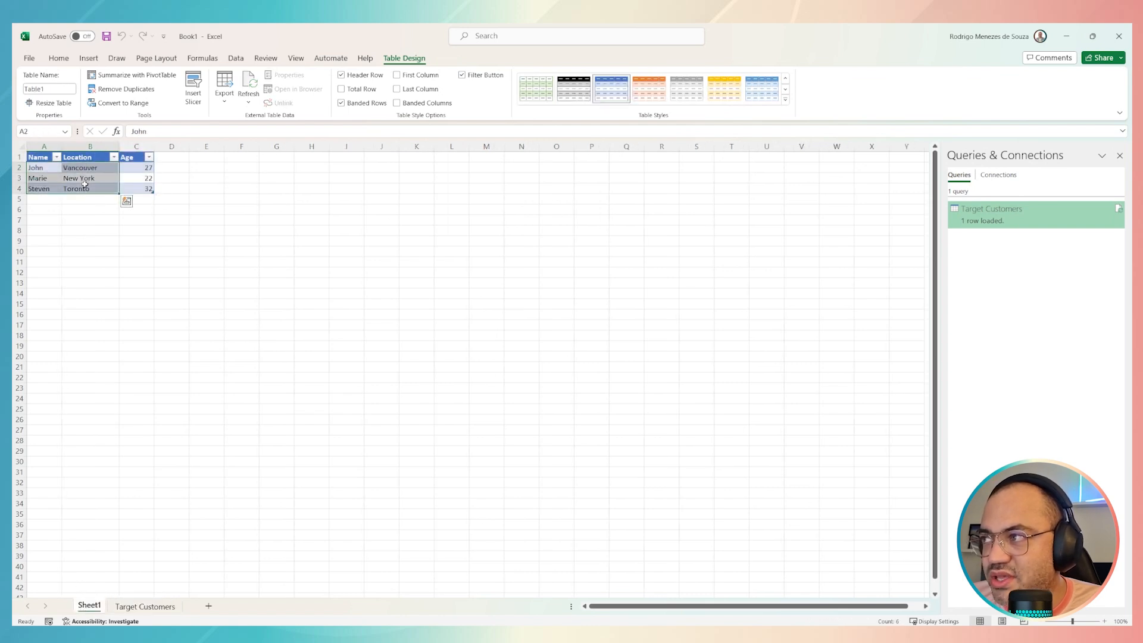
click(145, 606)
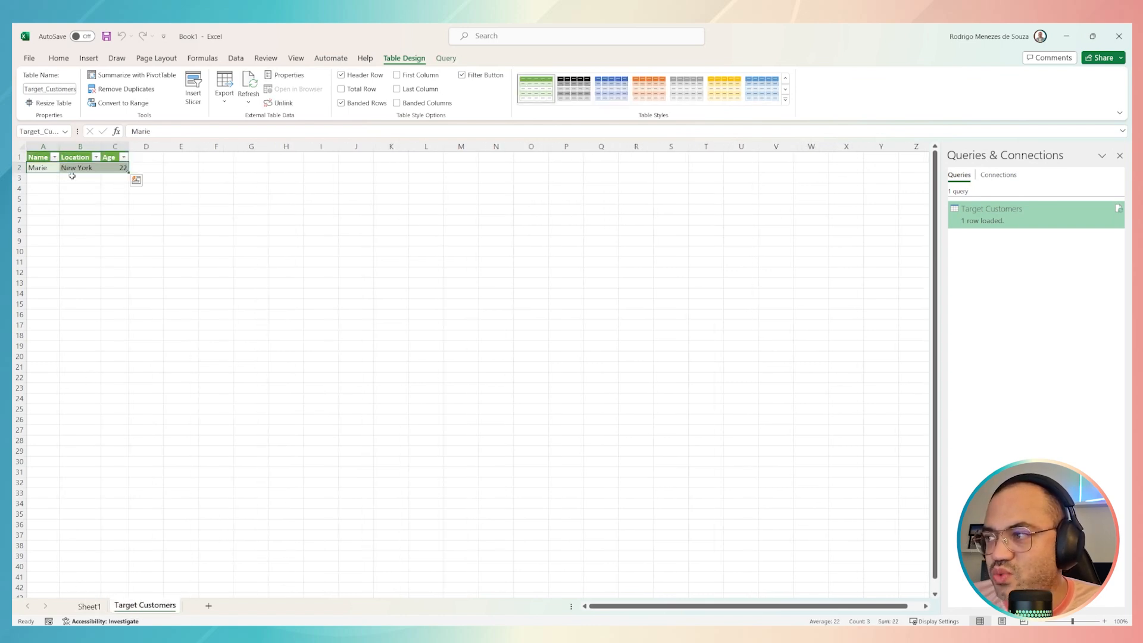
click(89, 606)
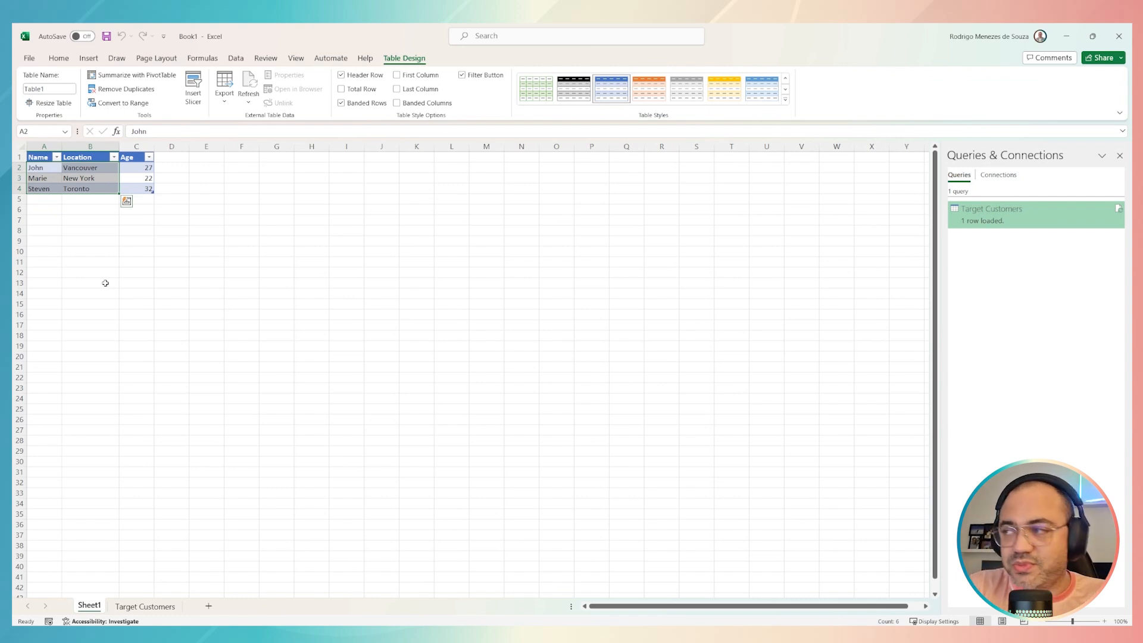
Step: Add a row 5 to the Sheet1 table with the second customer's name copied from A3, the location Paris and the age 36
click(52, 199)
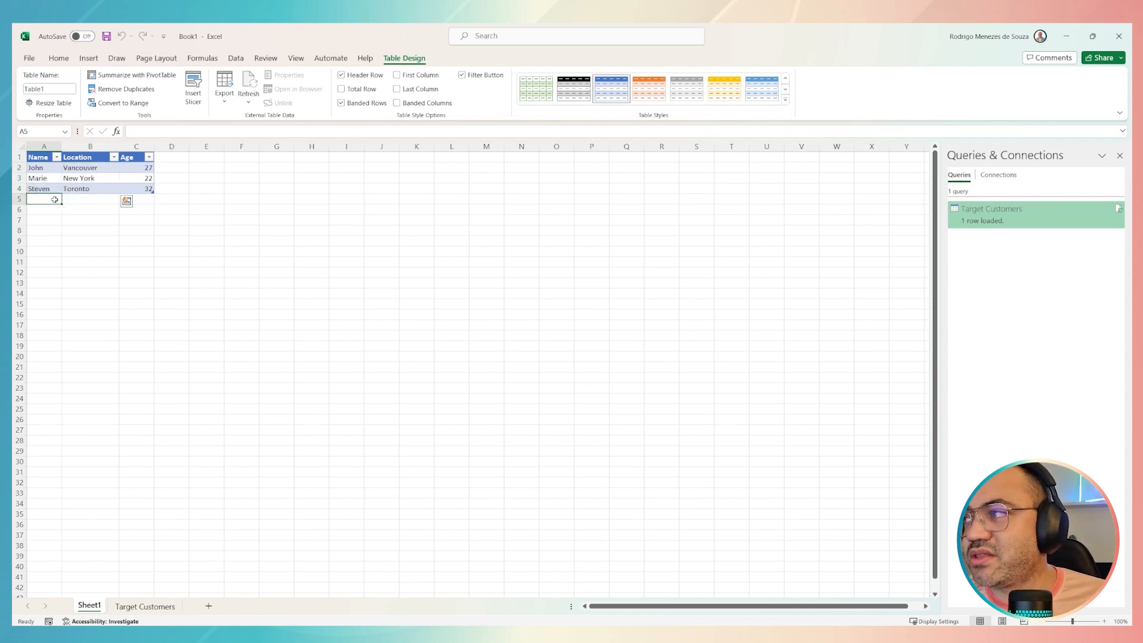
click(50, 177)
key(ctrl+c)
click(55, 199)
key(ctrl+v)
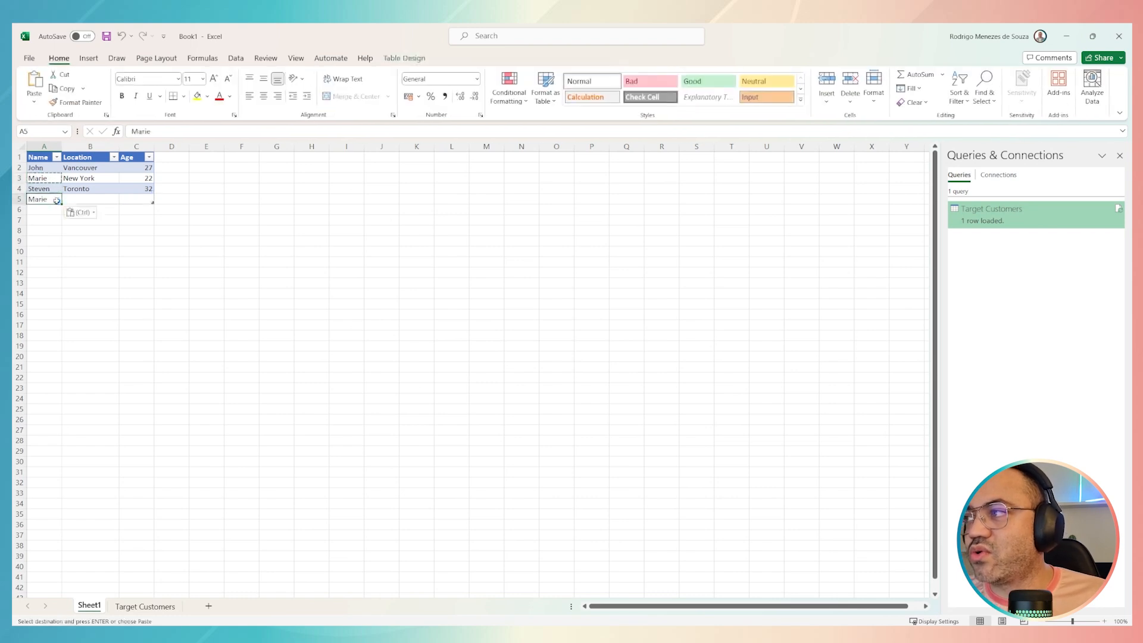
click(97, 200)
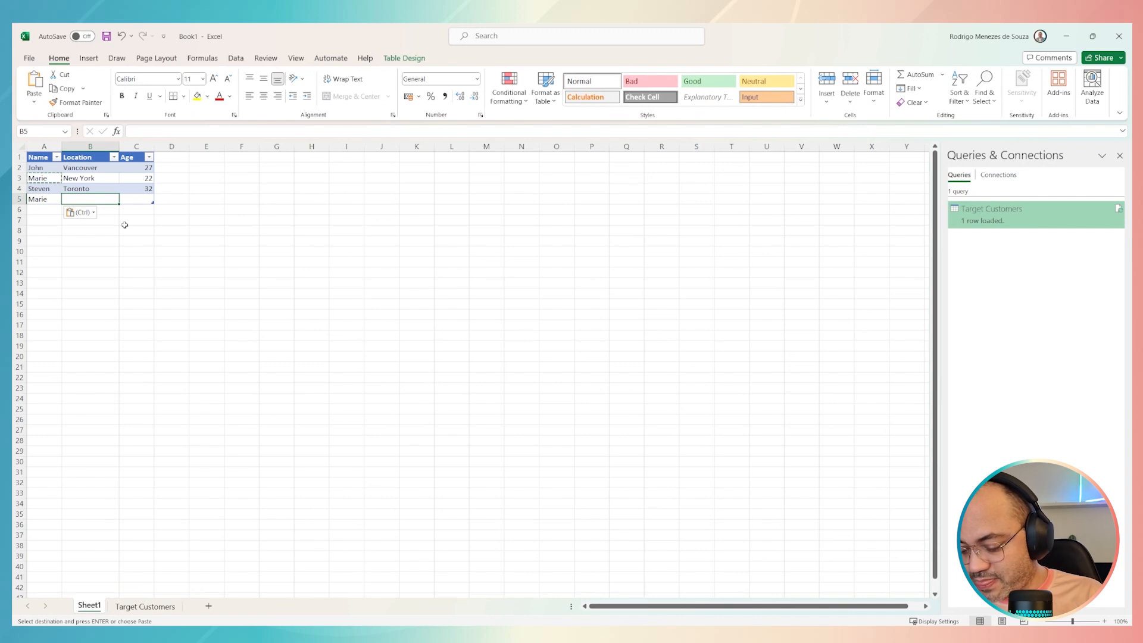
text(Paris)
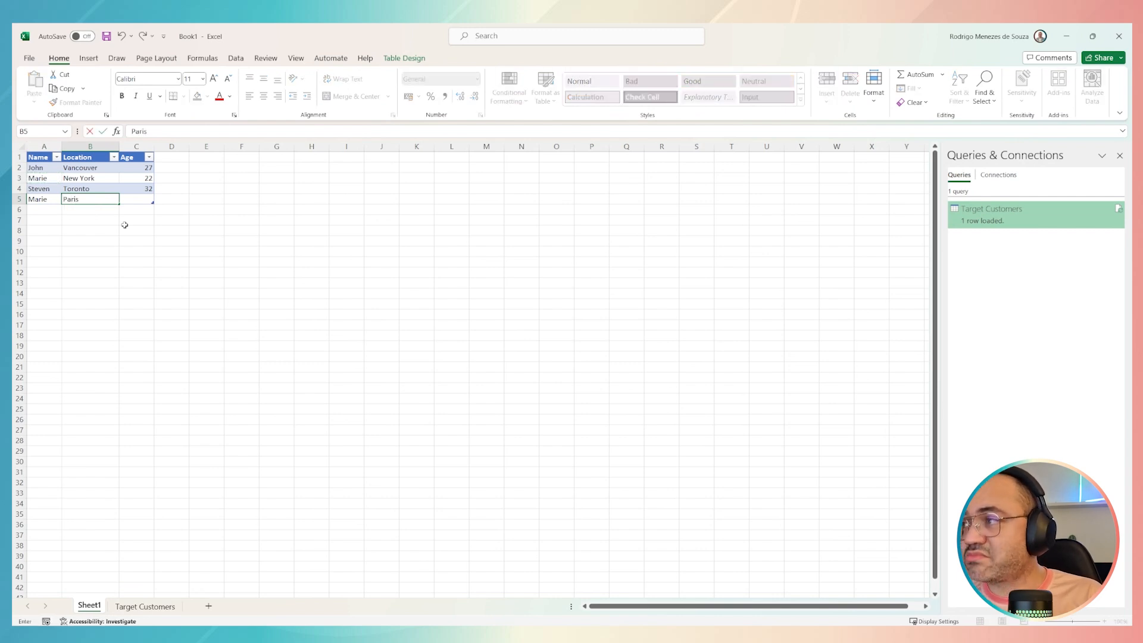
key(Tab)
text(36)
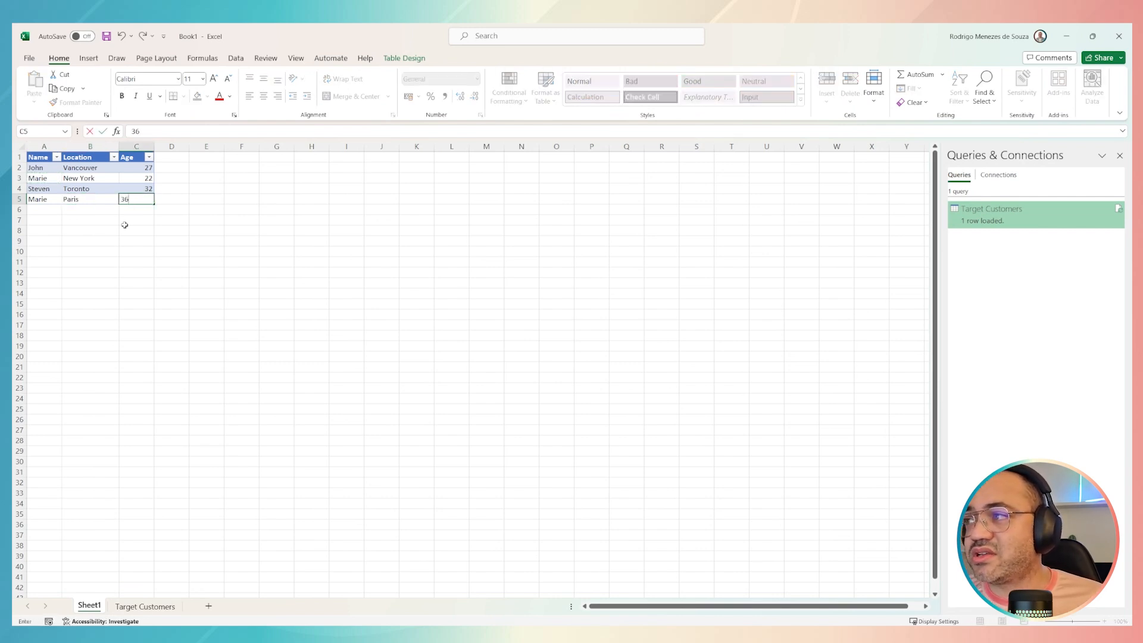
click(124, 224)
Step: Check the two rows sharing the same name on Sheet1 against the contents of the Target Customers sheet
click(46, 179)
click(44, 199)
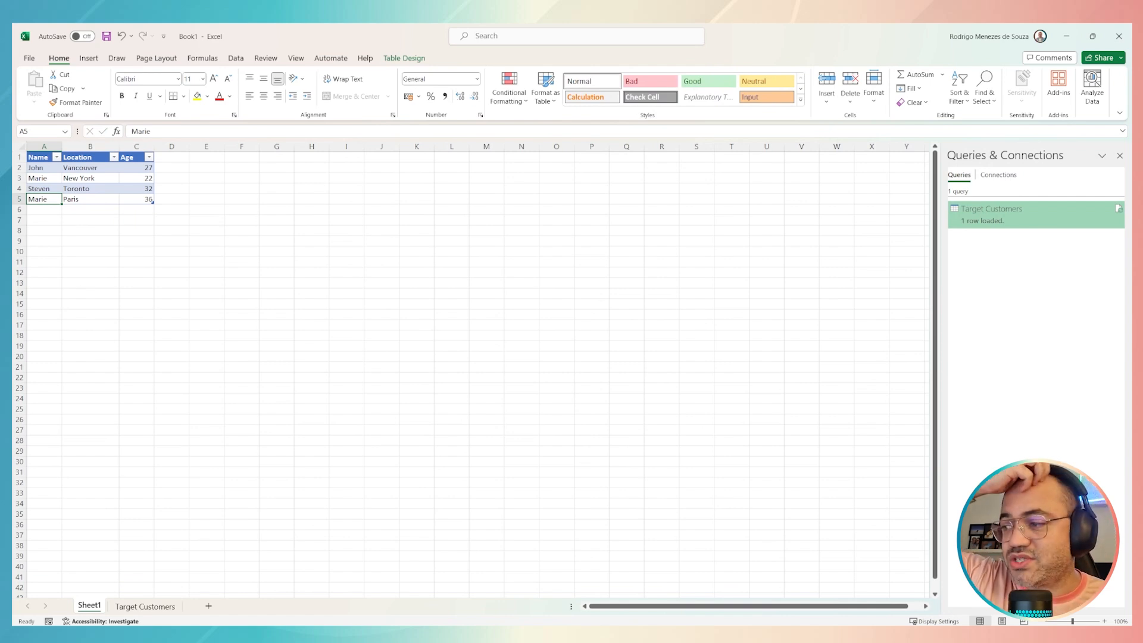
click(137, 606)
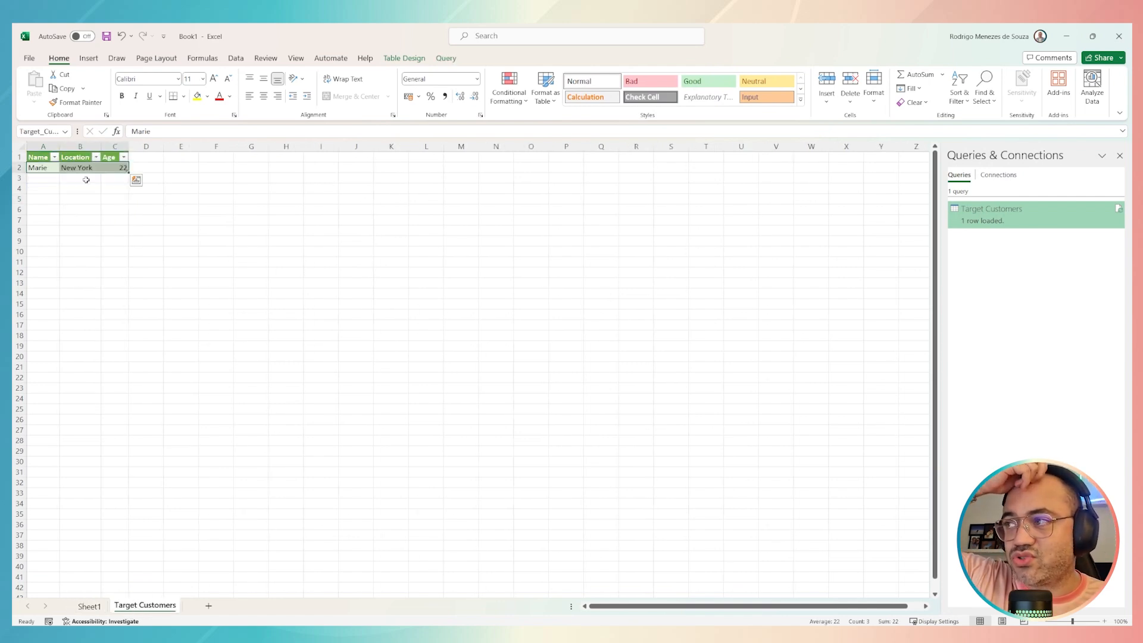
click(90, 605)
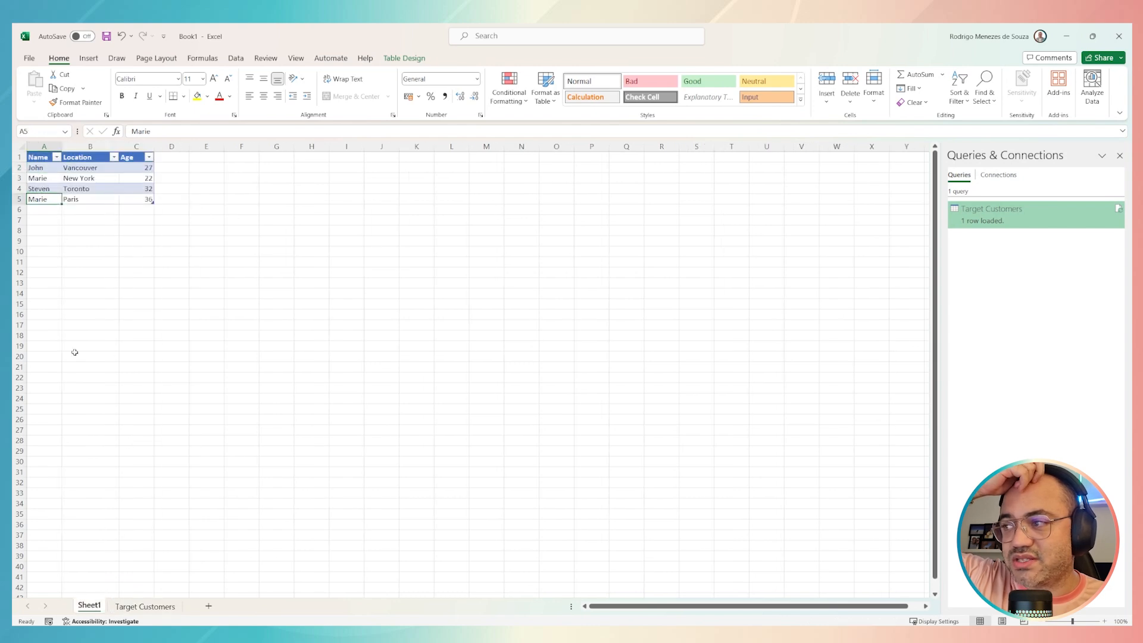
click(145, 605)
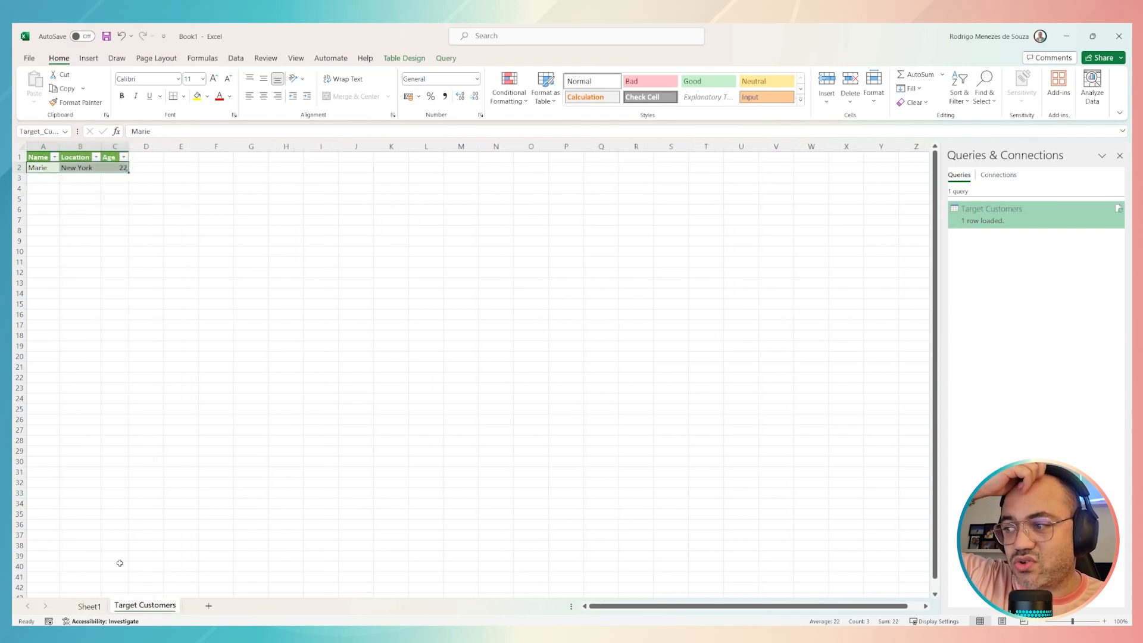
Step: Compare the source table on Sheet1 with the query output on the Target Customers sheet once more, finishing on Sheet1
click(89, 606)
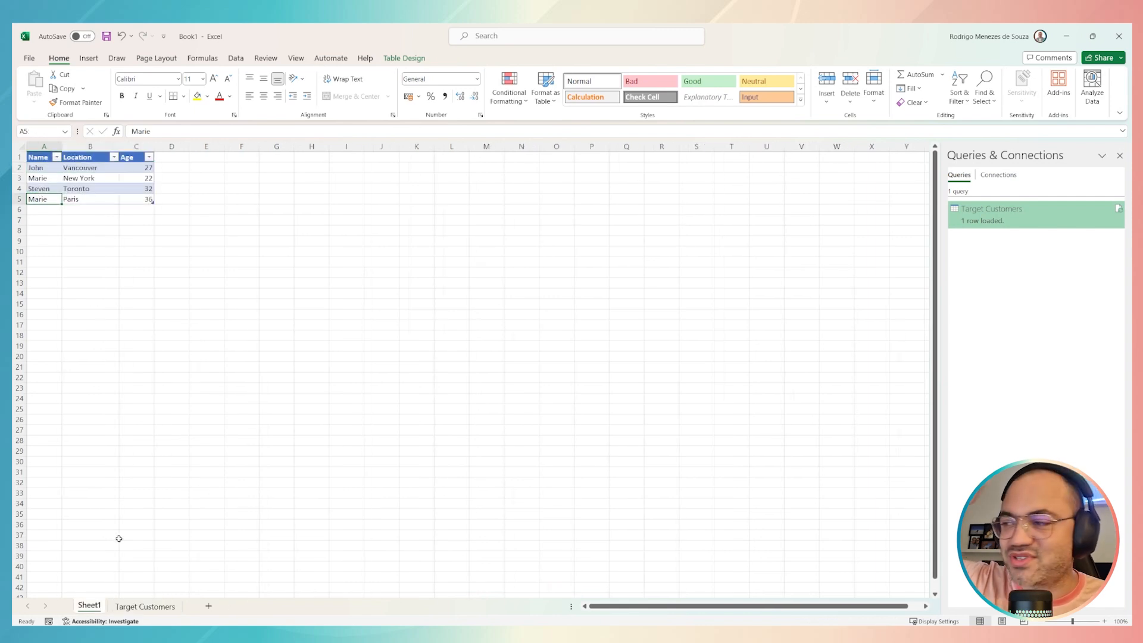
click(138, 606)
click(100, 606)
click(130, 607)
click(107, 609)
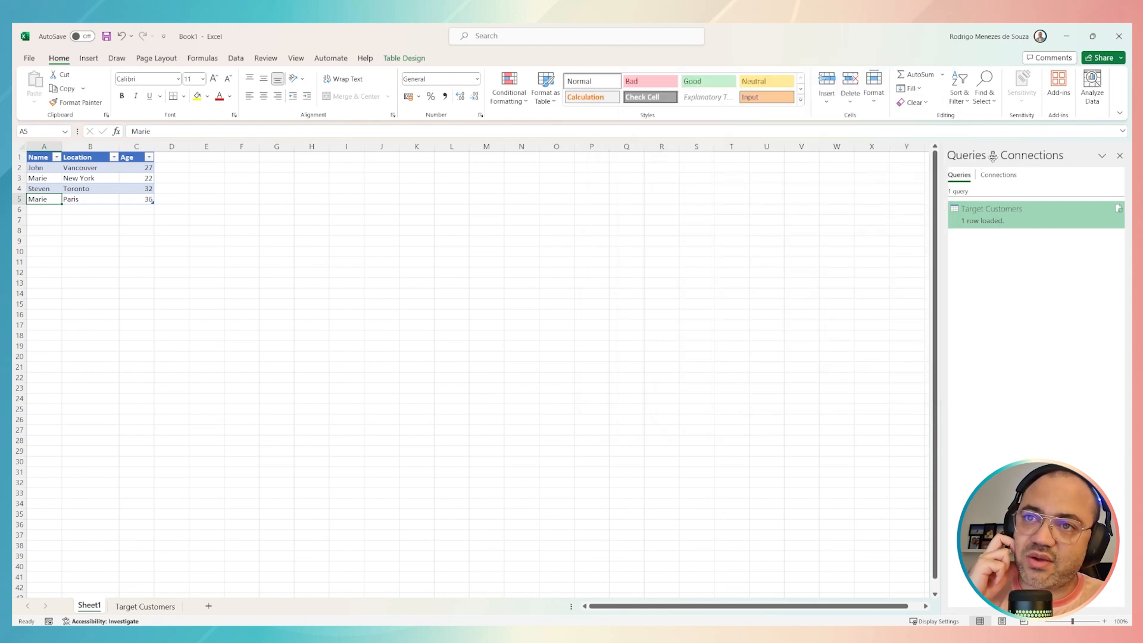
Step: Refresh the Target Customers query and check the names in the reloaded output table
click(1119, 212)
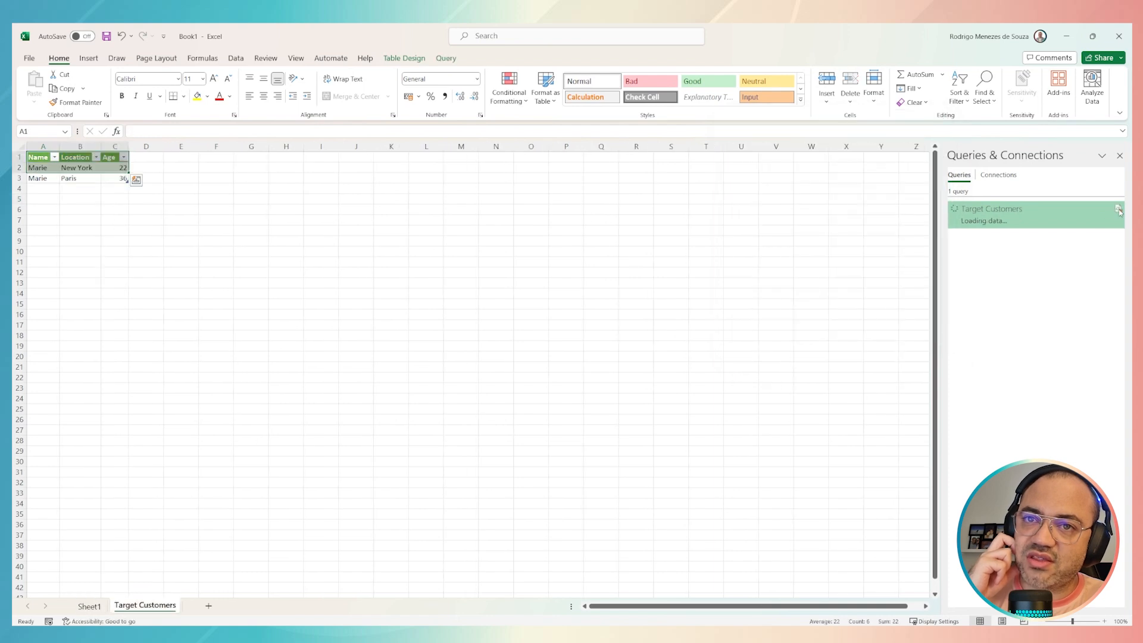
click(295, 200)
click(50, 168)
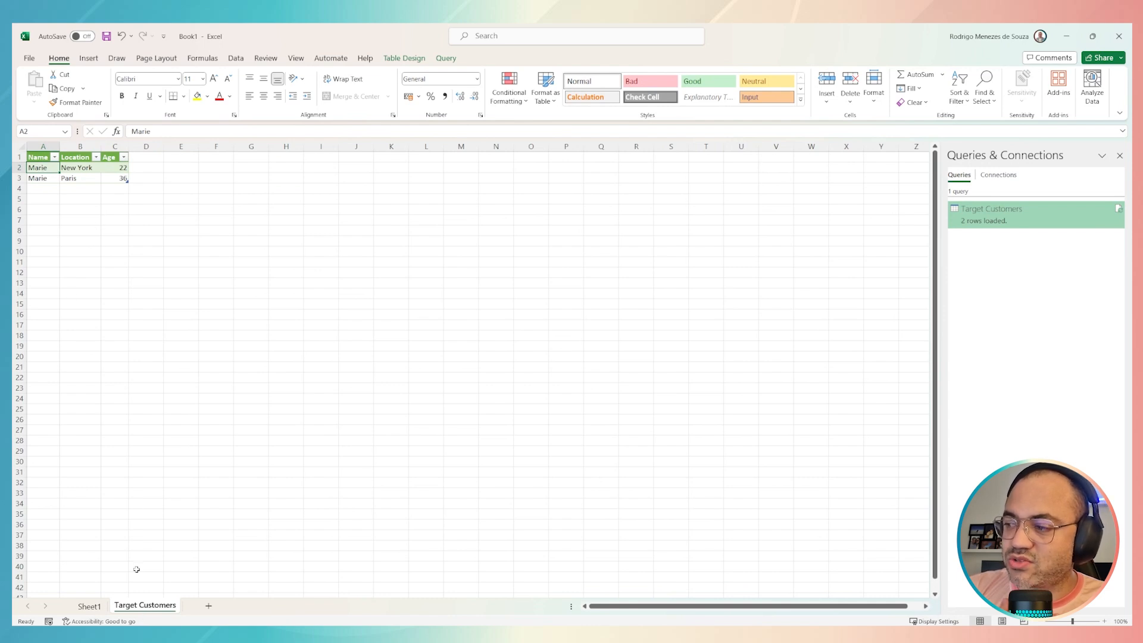
drag(37, 170, 51, 178)
click(38, 168)
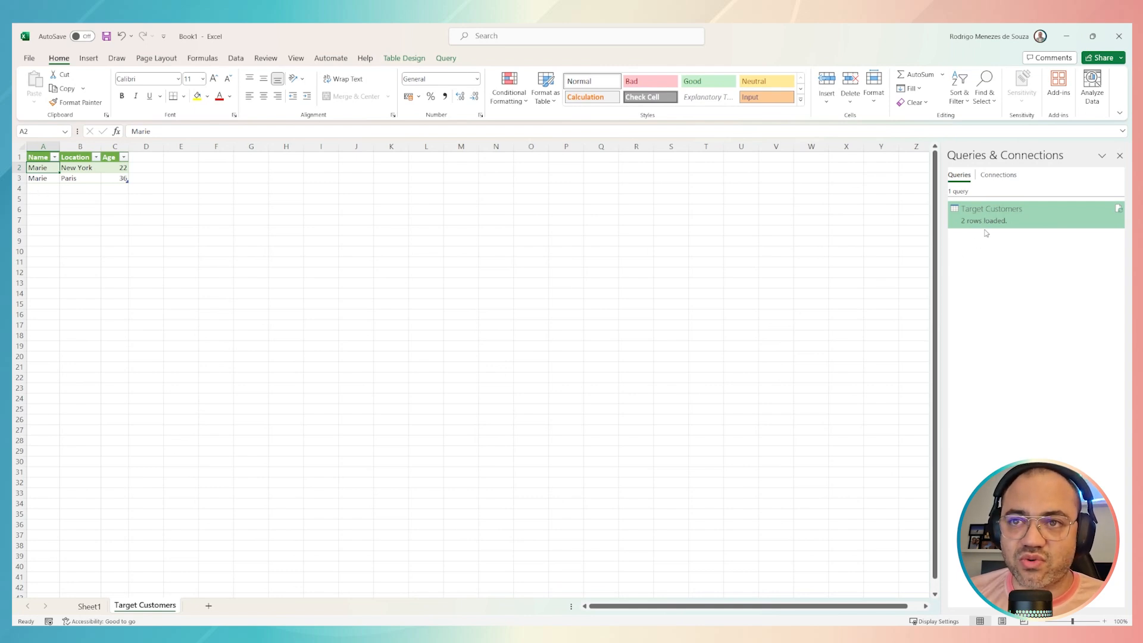
Step: Open the Target Customers query in the Power Query Editor to review its filtered rows, and close and load it back to the worksheet
double_click(999, 215)
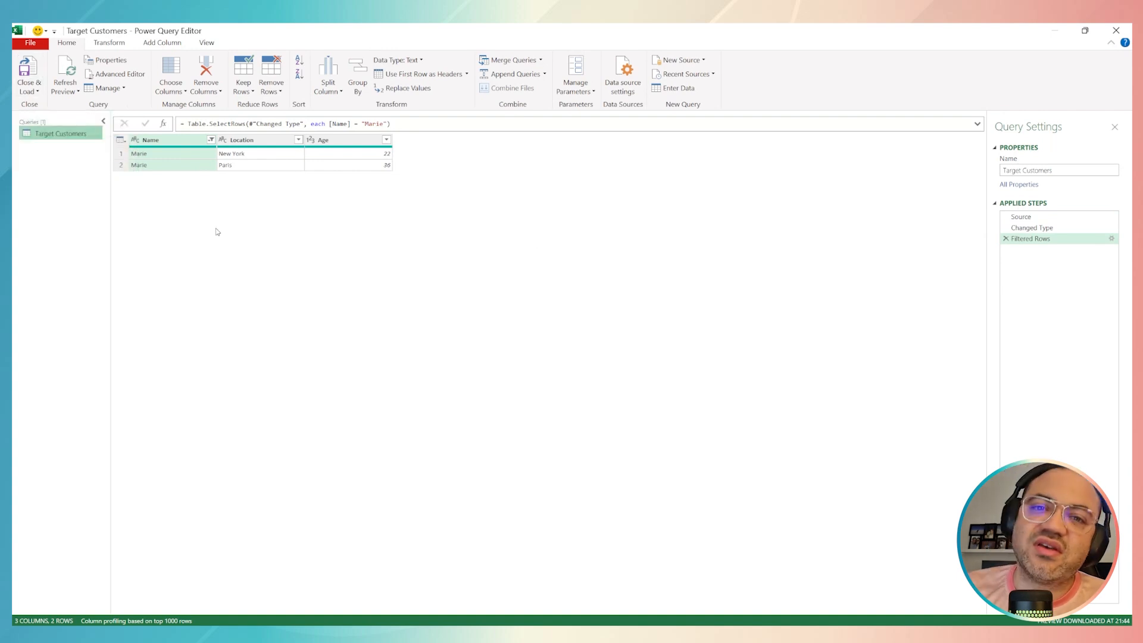
click(27, 70)
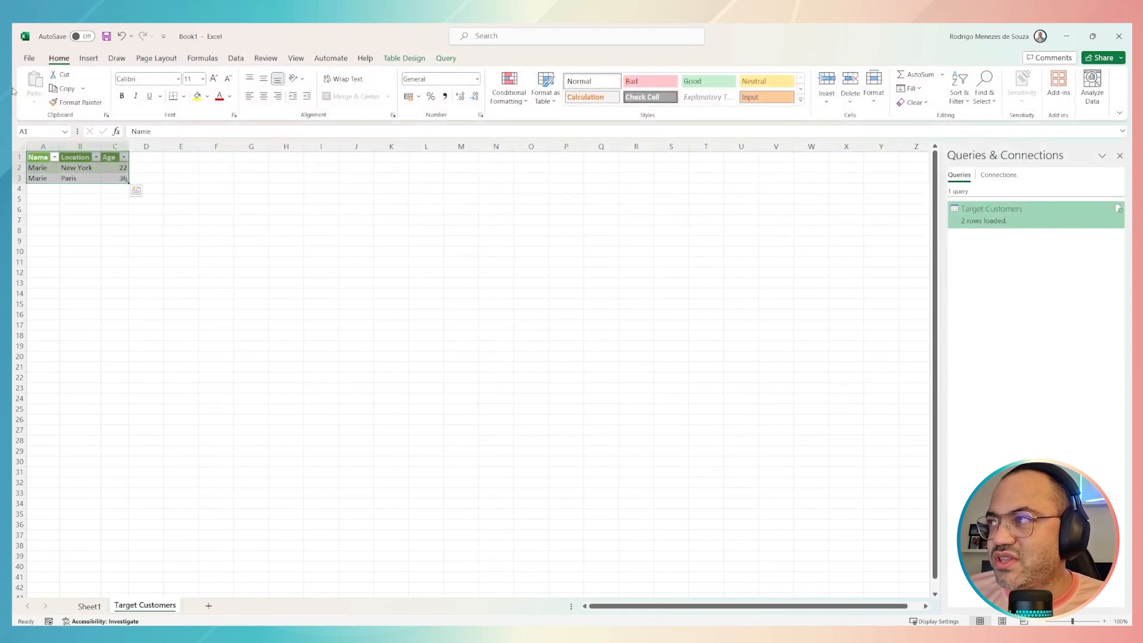
click(29, 59)
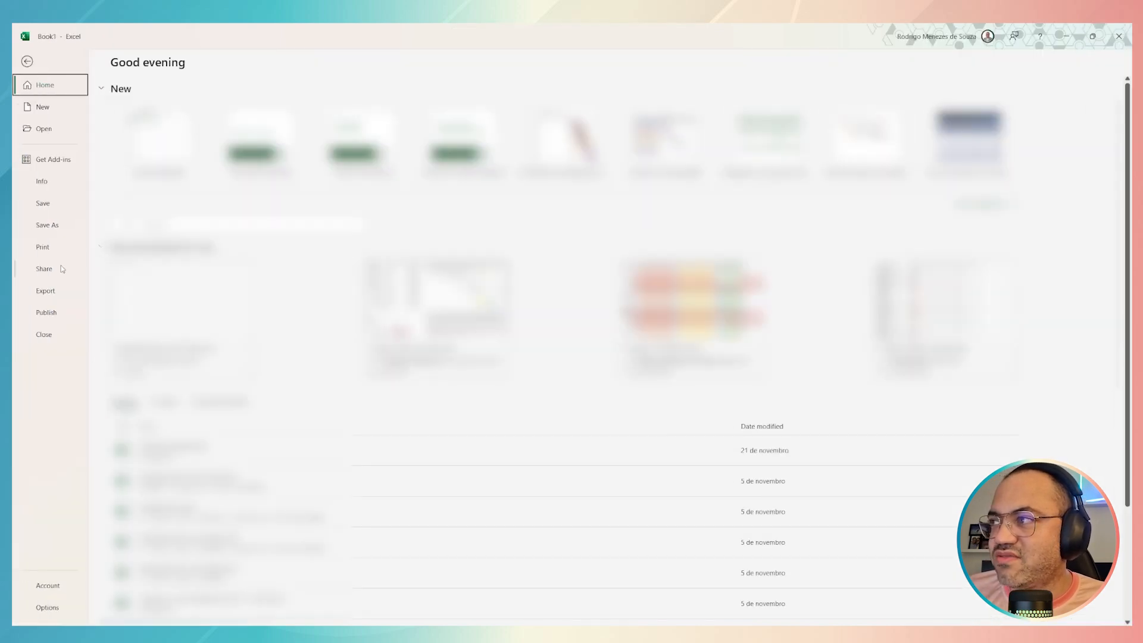
click(27, 62)
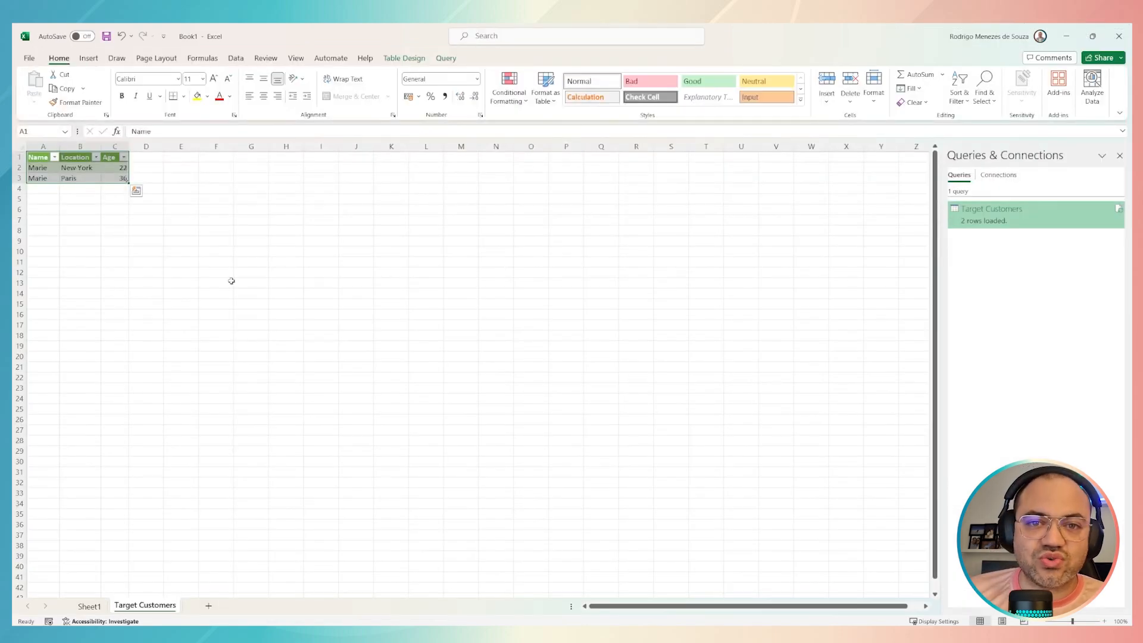